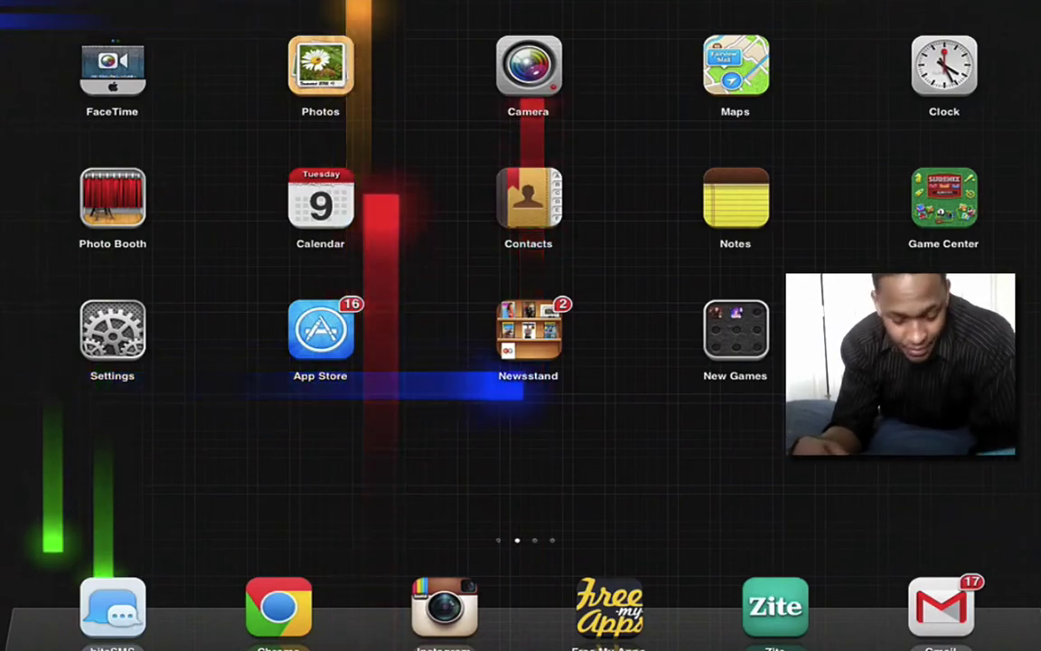
# Switch to XBMC from the recently used apps.
pyautogui.press('Home')
pyautogui.press('Home')
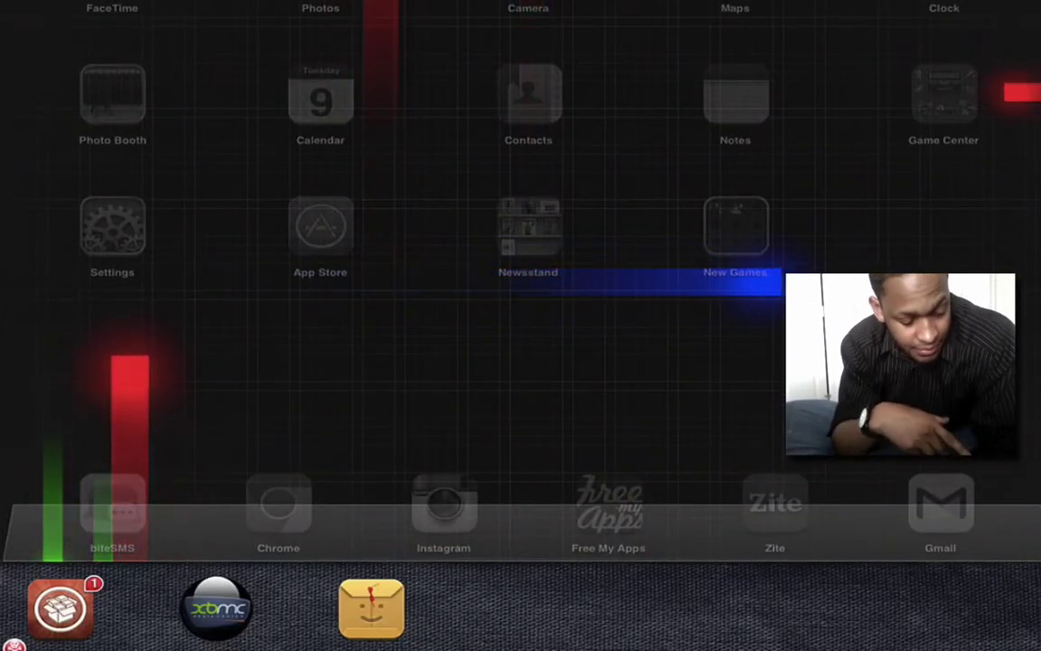
pyautogui.click(216, 608)
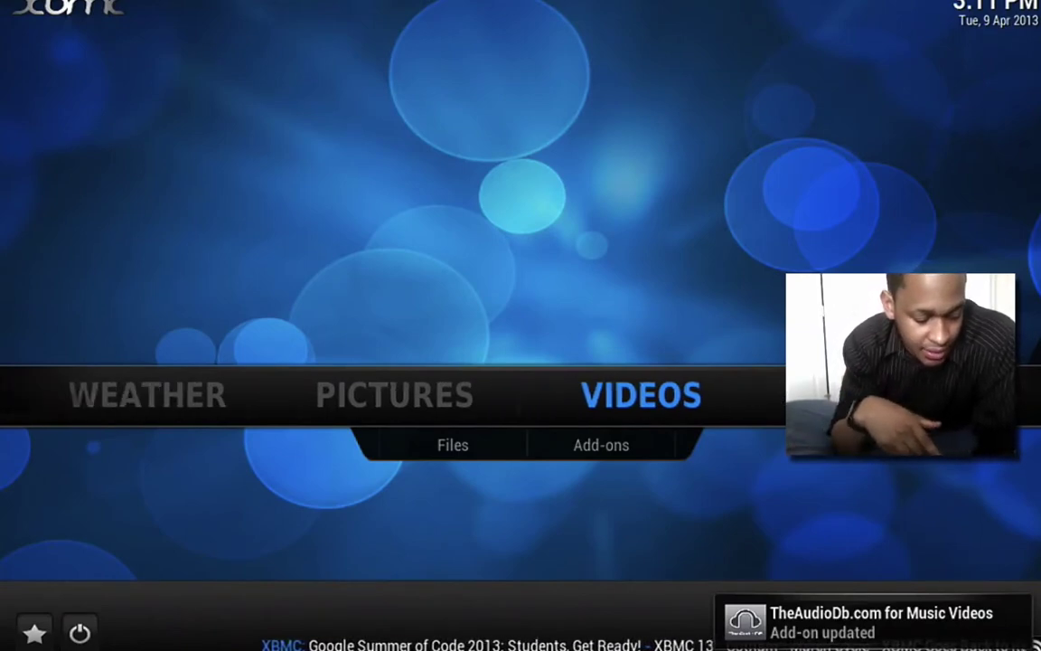
# Look through the Pictures, Videos, Music and Programs sections of the XBMC home menu.
pyautogui.click(280, 395)
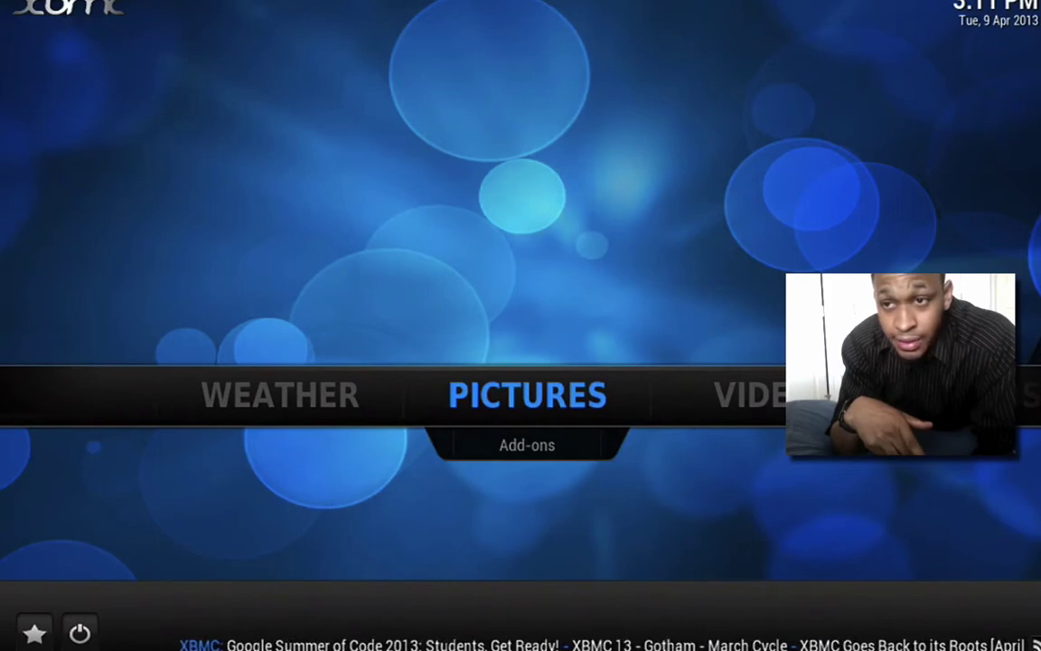
pyautogui.moveTo(633, 395); pyautogui.dragTo(236, 395)
pyautogui.press('Left')
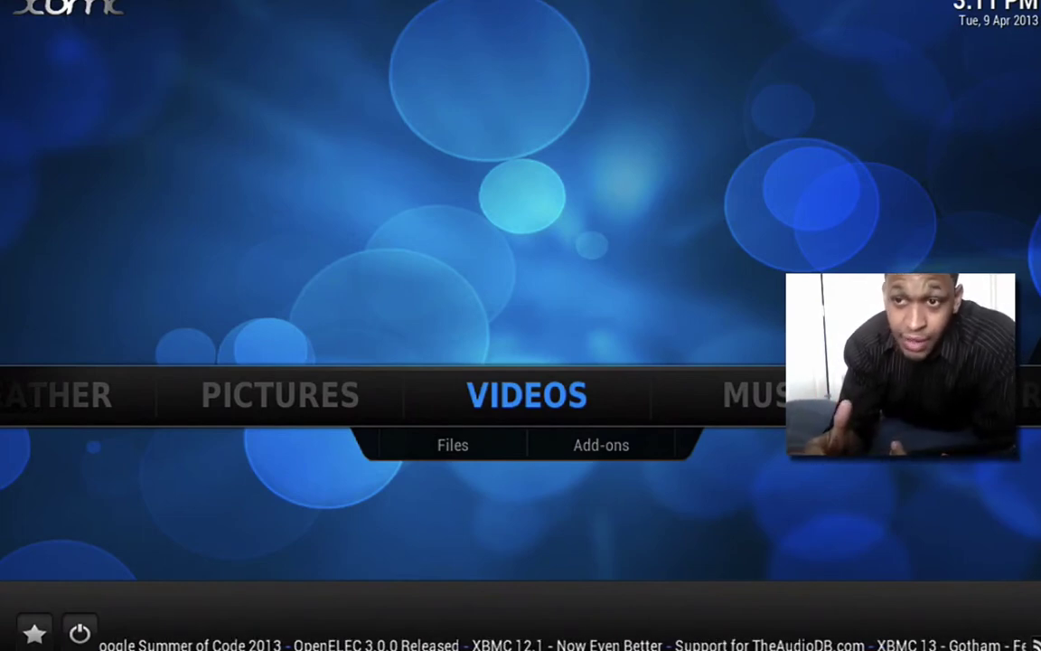
pyautogui.press('Right')
pyautogui.press('Right')
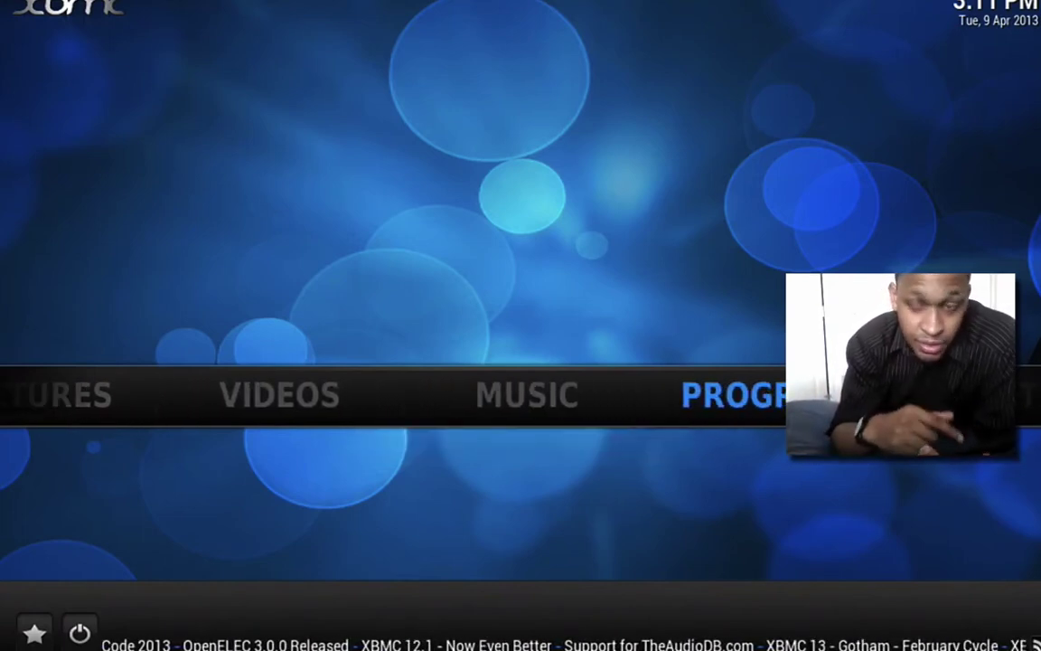
# Open the Top 500 Stations list of the SHOUTcast 2 music add-on.
pyautogui.press('Left')
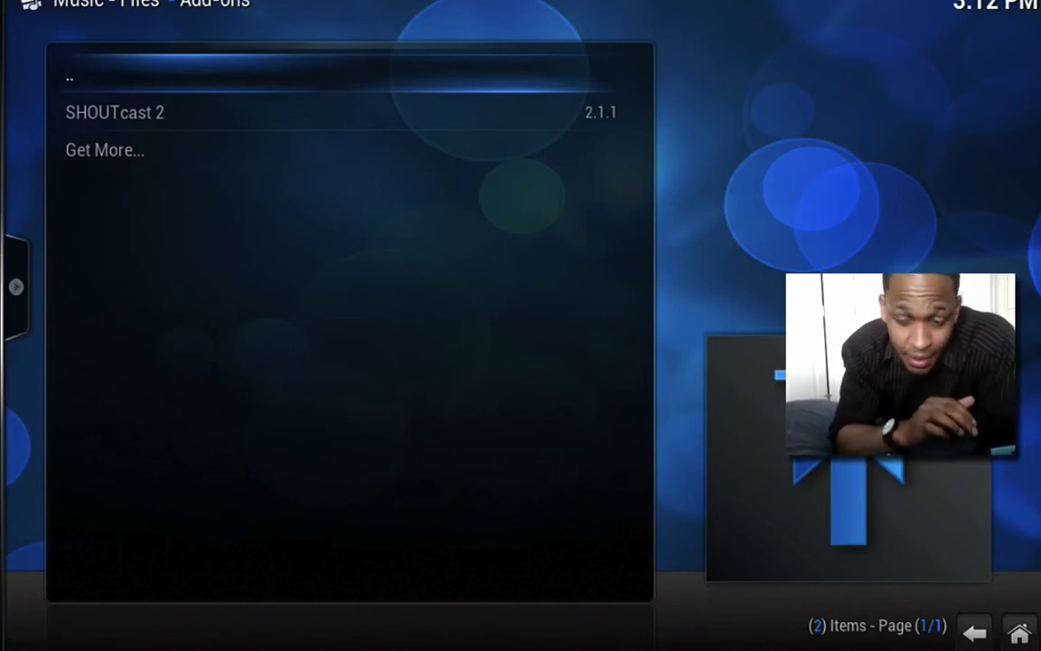
pyautogui.press('Down')
pyautogui.press('Return')
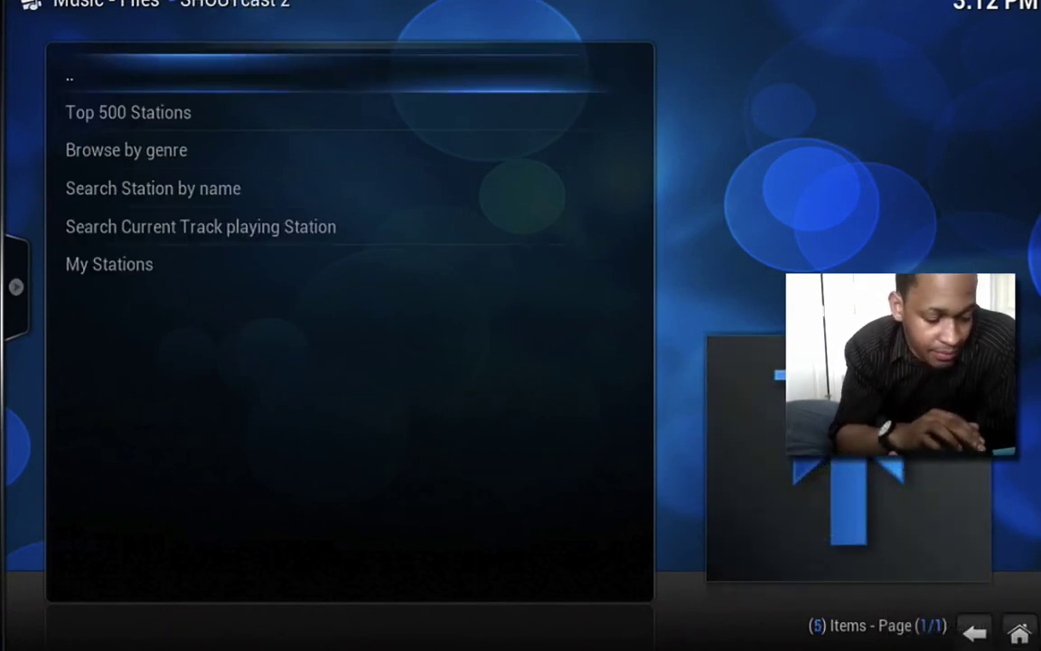
pyautogui.press('Down')
pyautogui.press('Return')
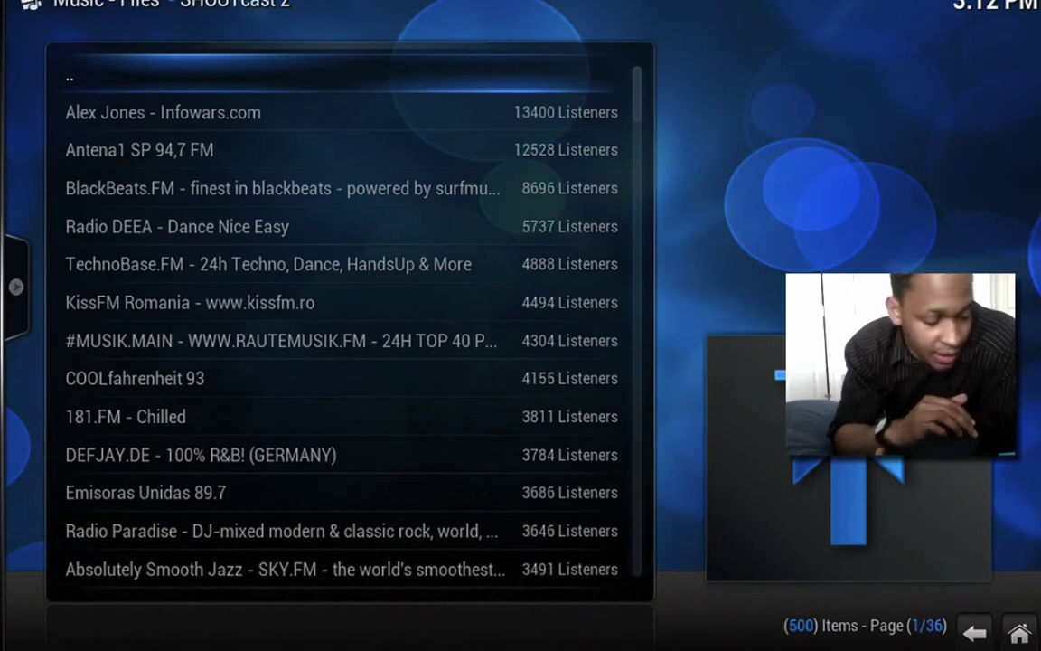
# Check the view options of the station list and return to the home menu.
pyautogui.press('Left')
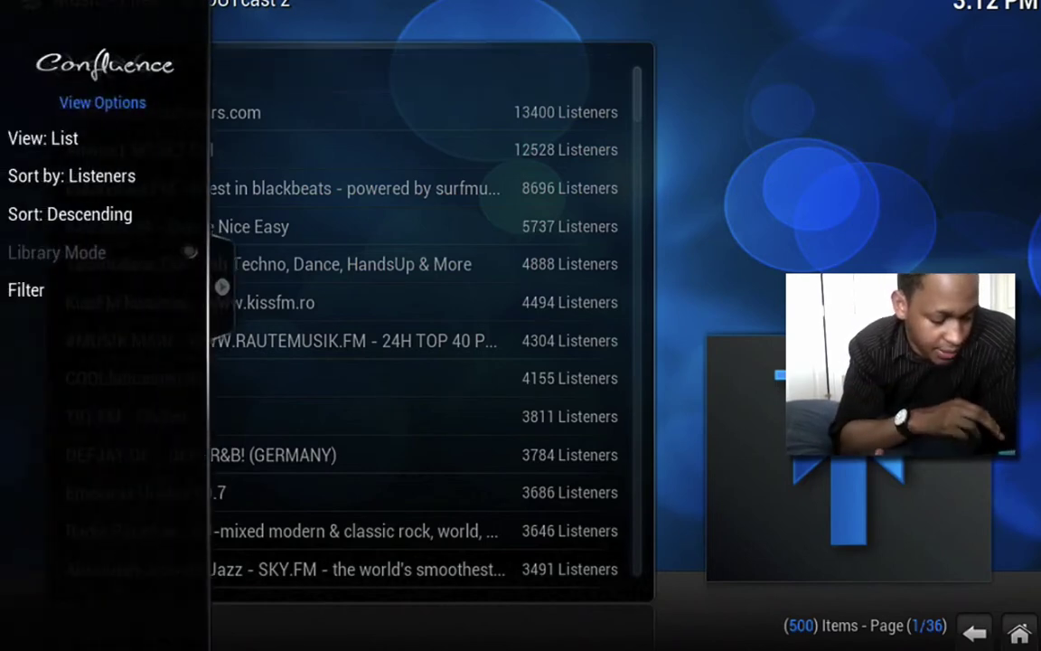
pyautogui.press('Right')
pyautogui.press('Escape')
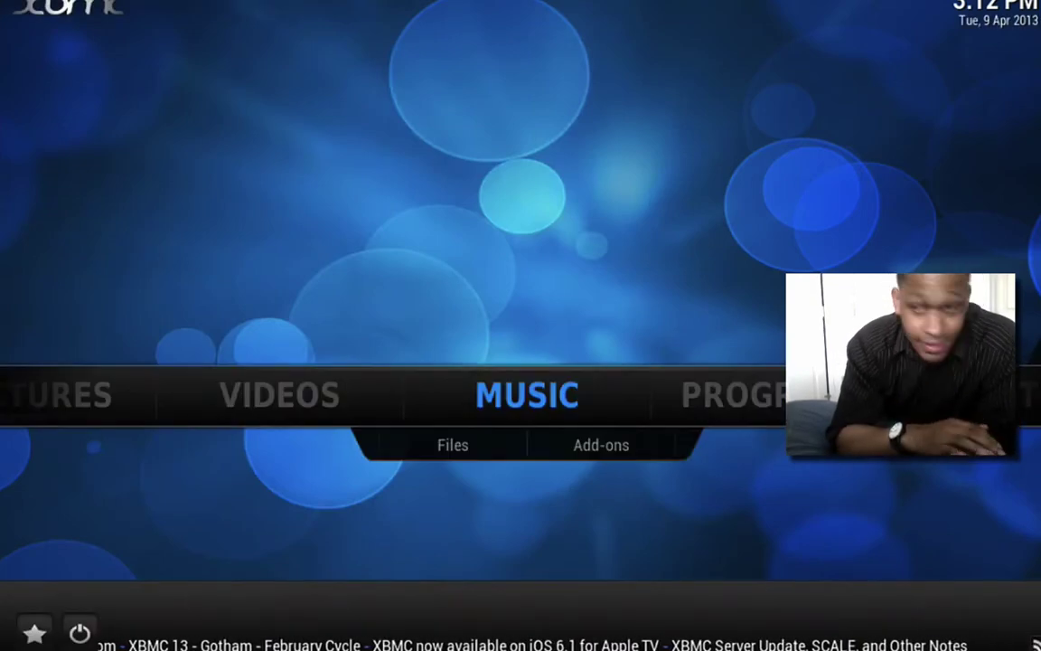
# Launch the Navi-X add-on from Programs and open the Navi-Xtreme Media Portal.
pyautogui.press('Left')
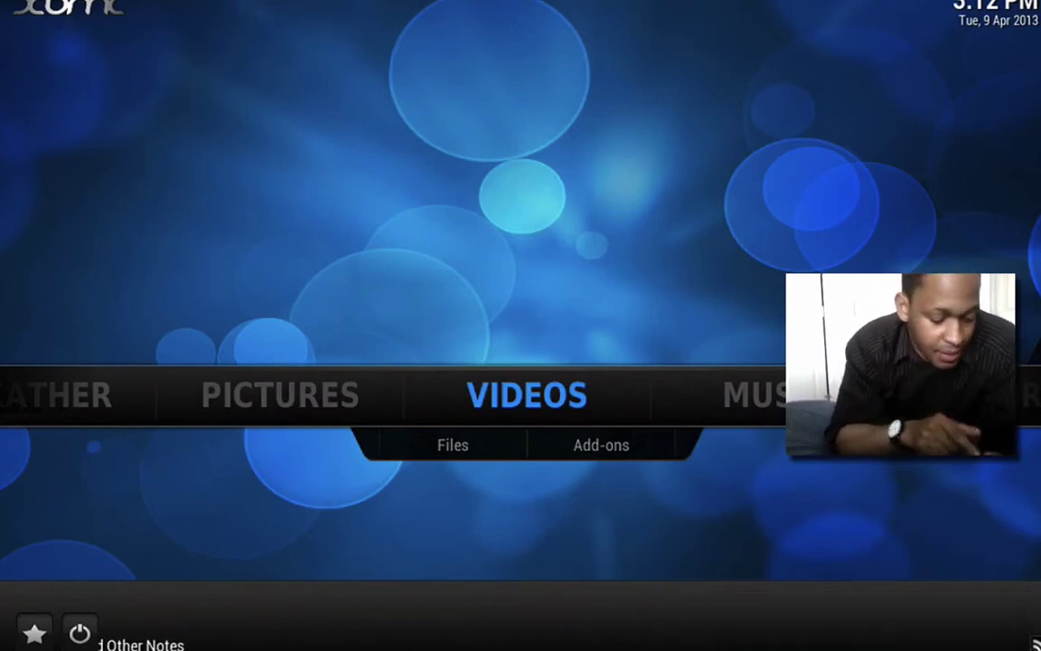
pyautogui.press('Right')
pyautogui.press('Right')
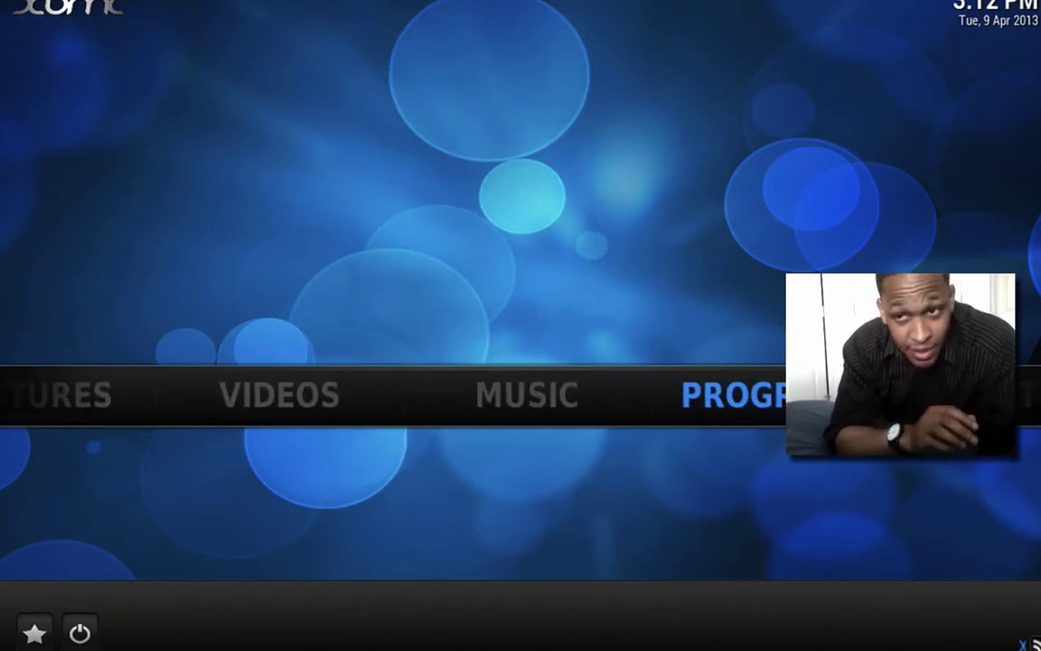
pyautogui.press('Return')
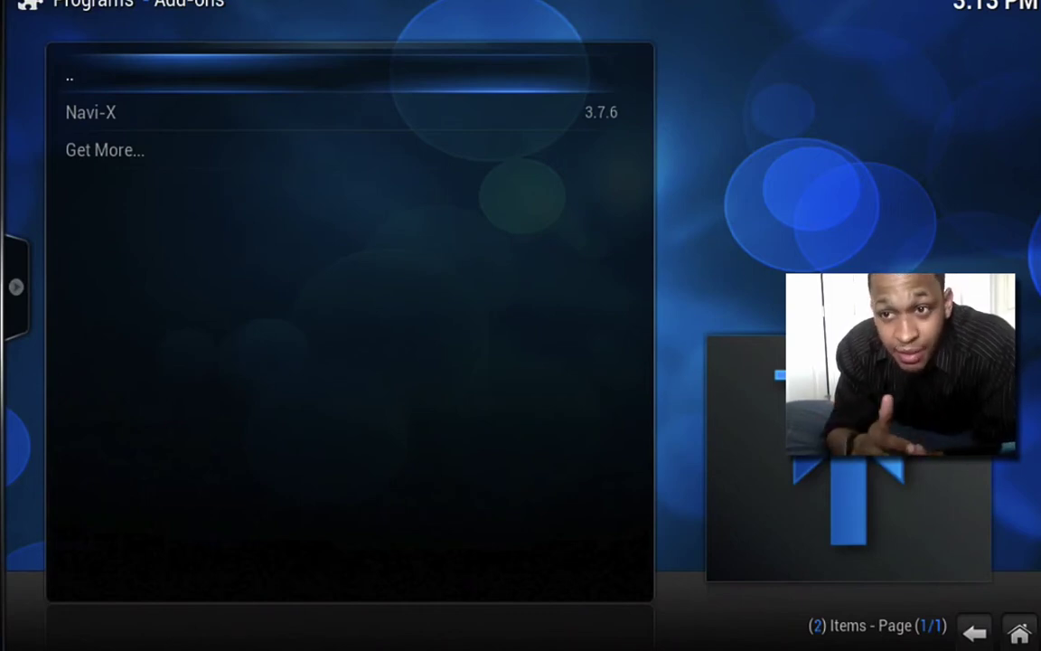
pyautogui.press('Down')
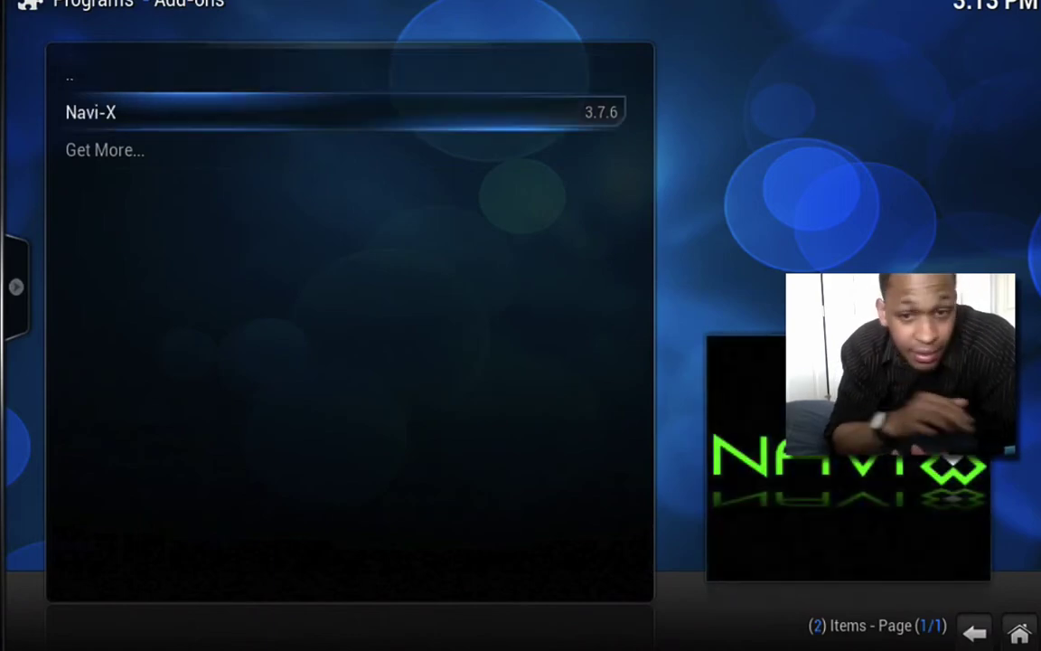
pyautogui.press('Return')
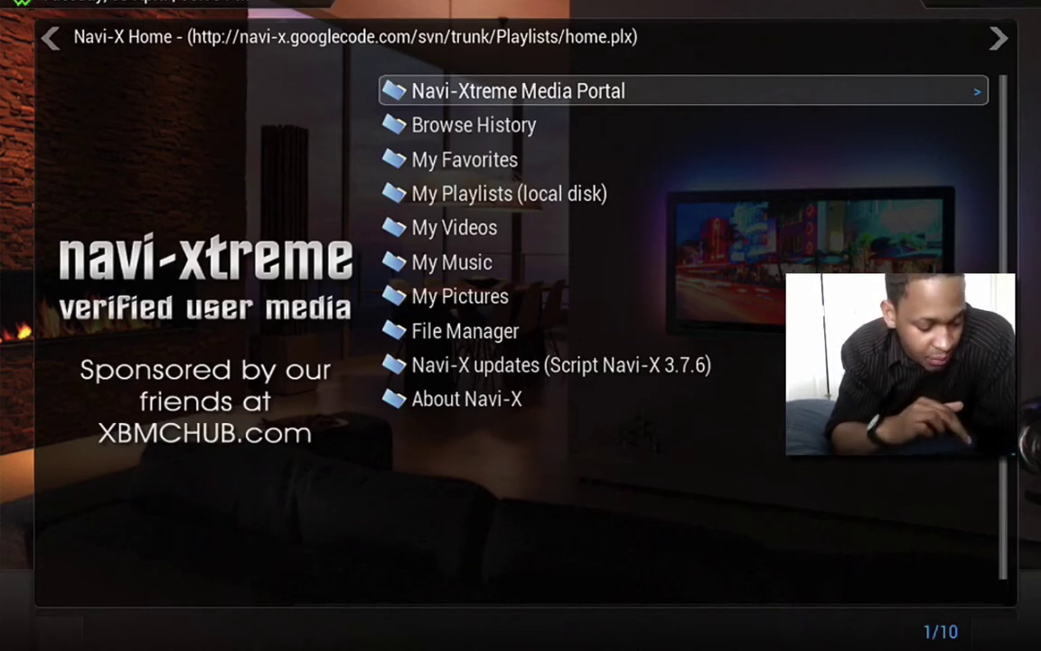
pyautogui.press('Return')
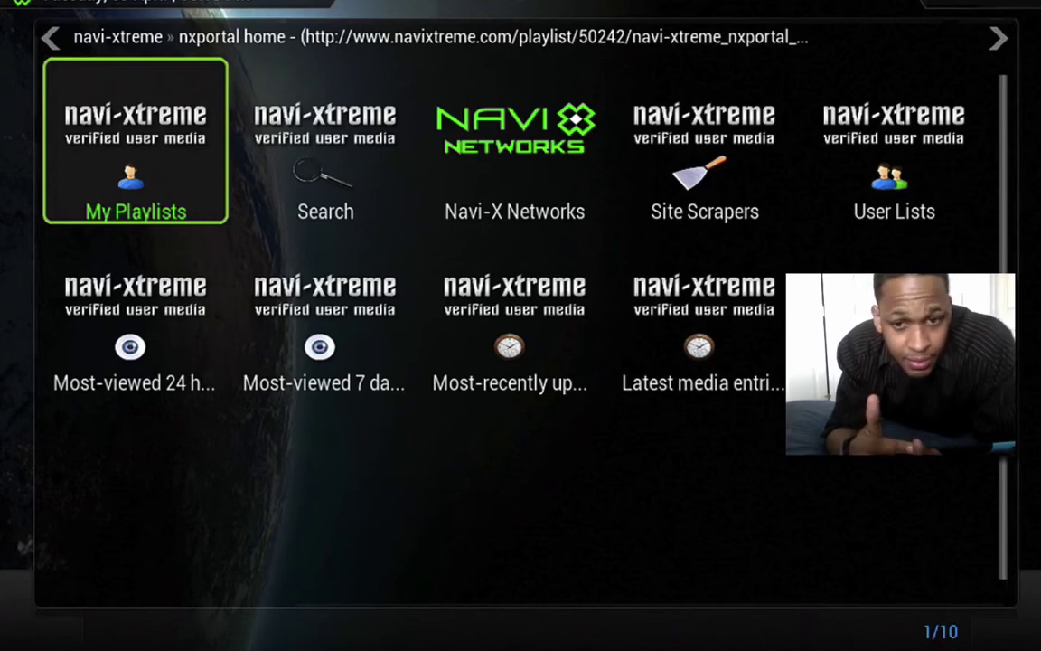
# Open the list of most-viewed playlists in the past 24 hours and look through its entries.
pyautogui.press('Return')
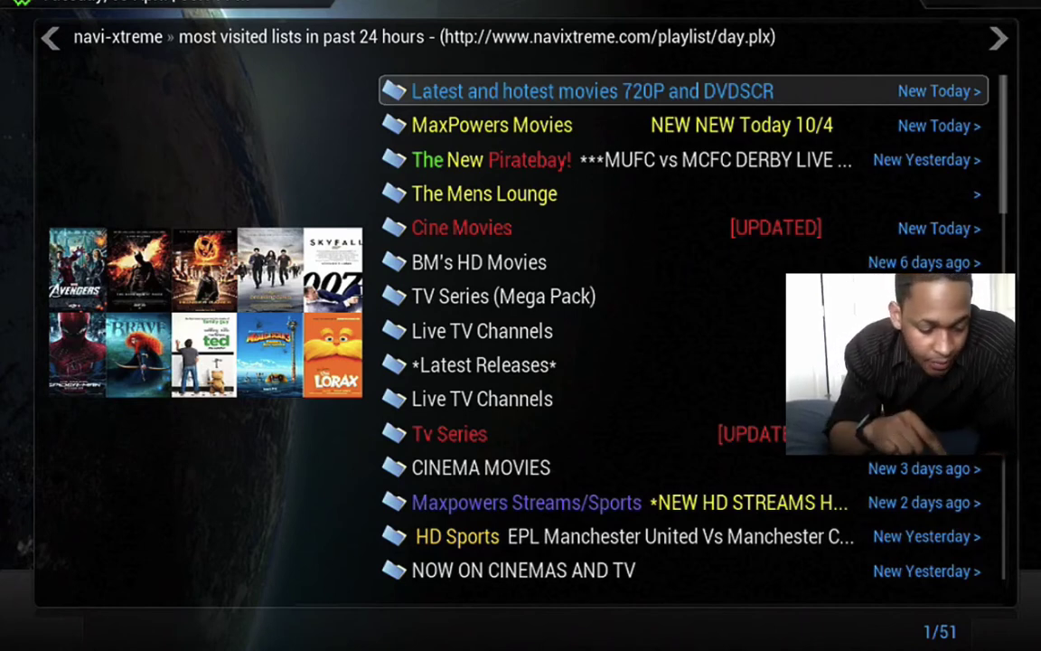
pyautogui.press('Down')
pyautogui.press('Down')
pyautogui.press('Down')
pyautogui.press('Down')
pyautogui.press('Down')
pyautogui.press('Down')
pyautogui.press('Down')
pyautogui.press('Down')
pyautogui.press('Down')
pyautogui.press('Down')
pyautogui.press('Down')
pyautogui.press('Down')
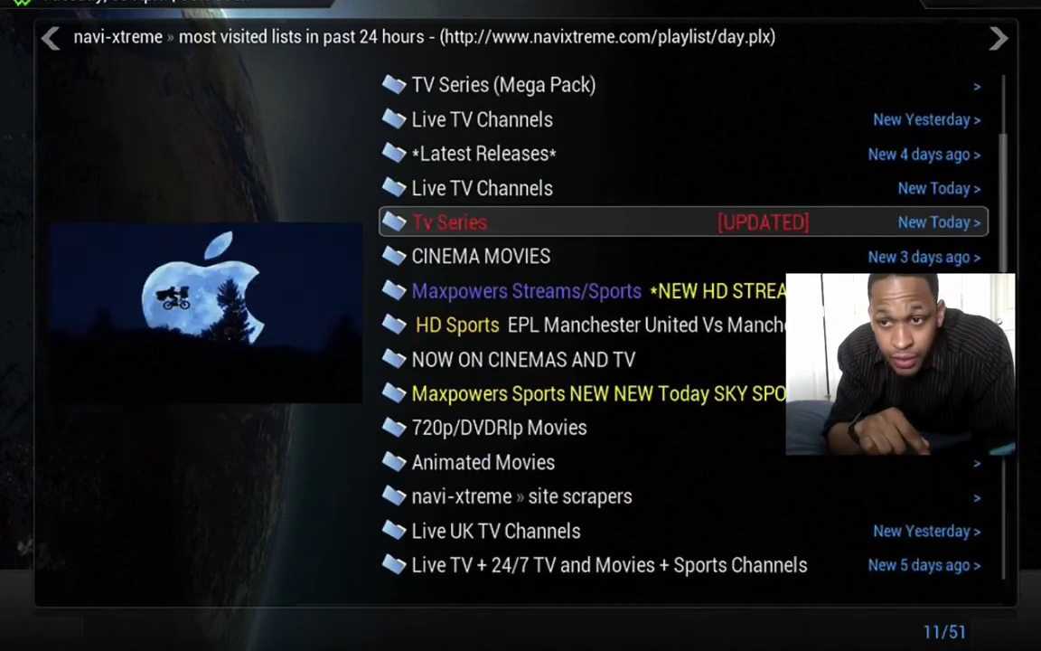
pyautogui.press('Up')
pyautogui.press('Up')
pyautogui.press('Up')
pyautogui.press('Up')
pyautogui.press('Up')
pyautogui.press('Up')
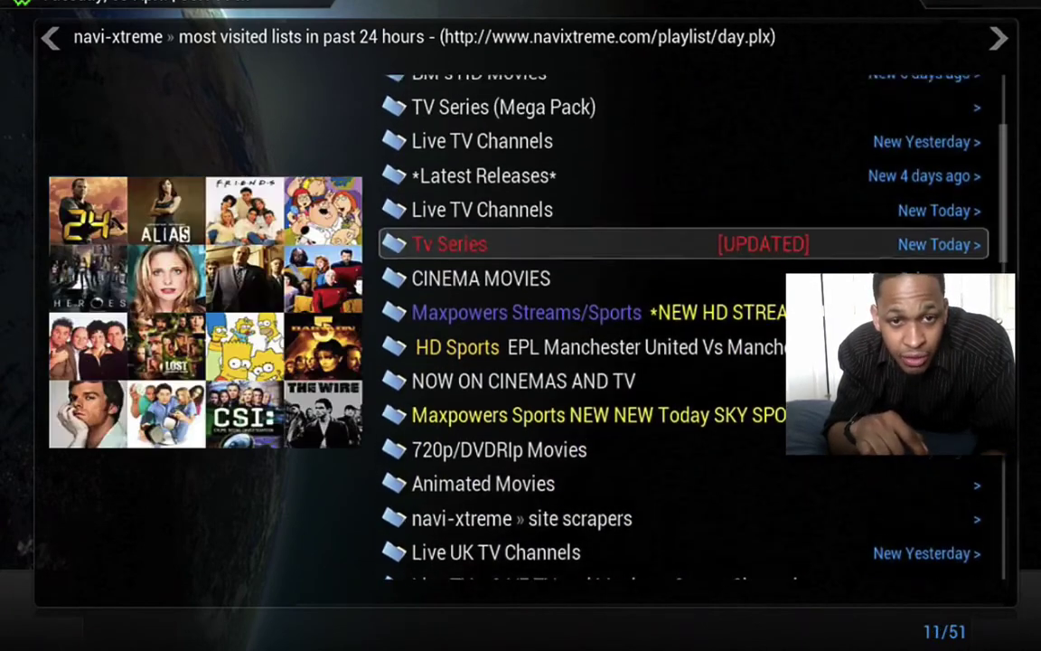
pyautogui.press('Up')
pyautogui.press('Up')
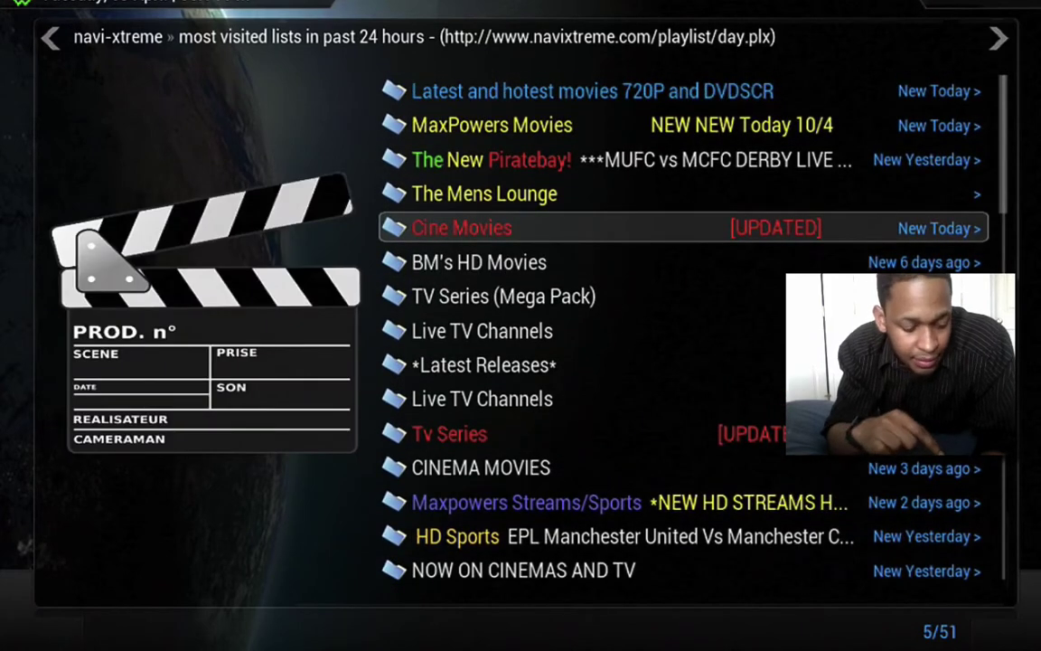
# Open The New Piratebay playlist and look through its movie and channel entries.
pyautogui.press('Up')
pyautogui.press('Up')
pyautogui.press('Return')
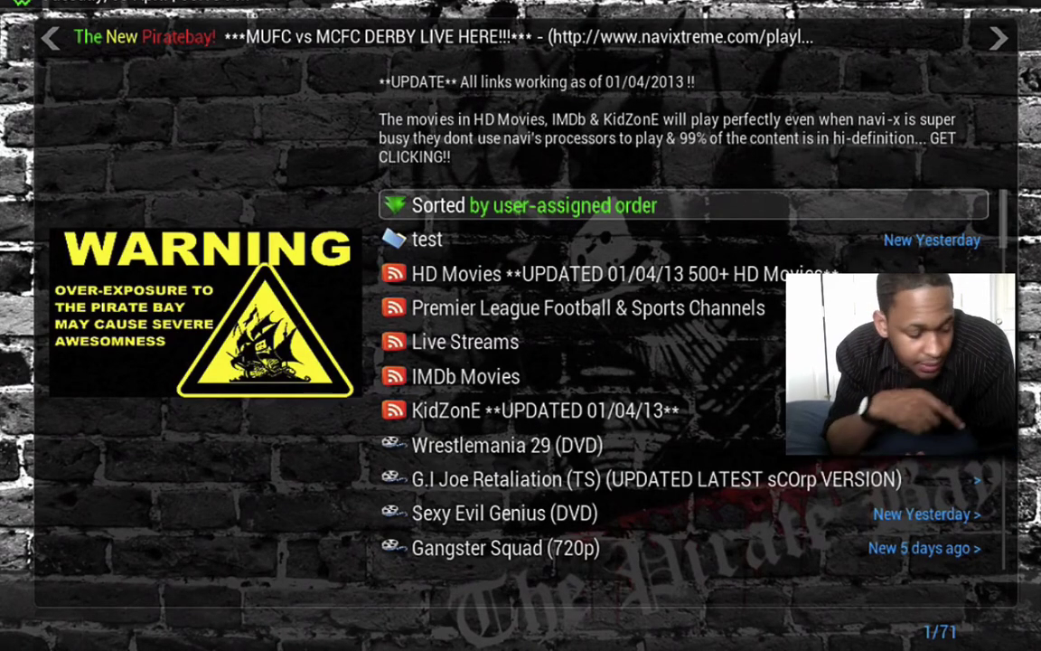
pyautogui.press('Down')
pyautogui.press('Down')
pyautogui.press('Down')
pyautogui.press('Down')
pyautogui.press('Down')
pyautogui.press('Down')
pyautogui.press('Down')
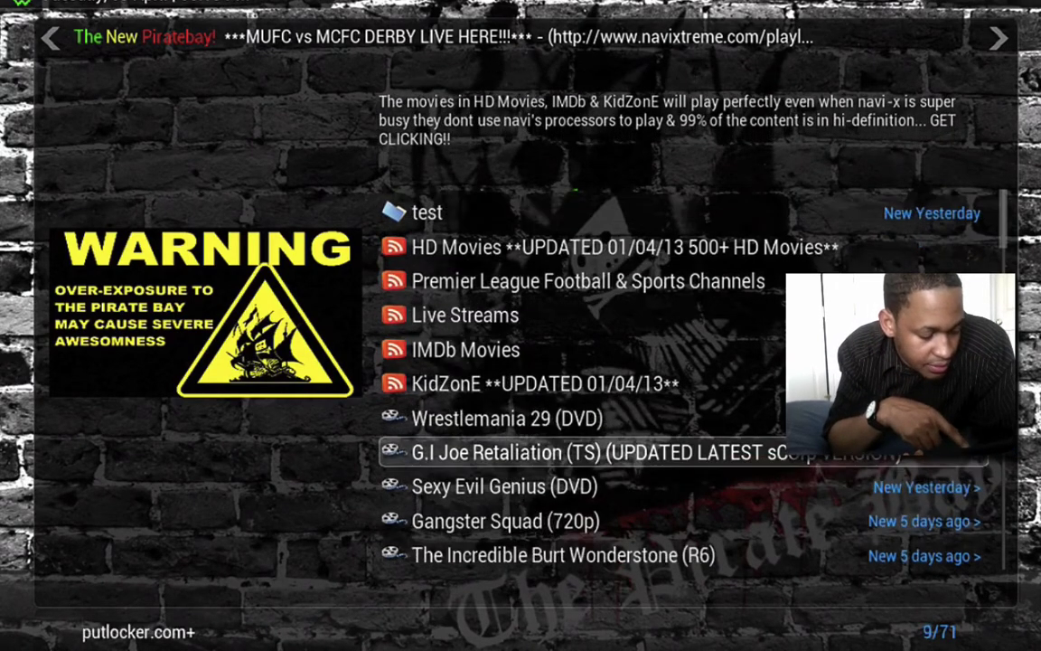
# Leave The New Piratebay playlist and select The Fresh Prince of Bel Air in the TV show stream list.
pyautogui.press('BackSpace')
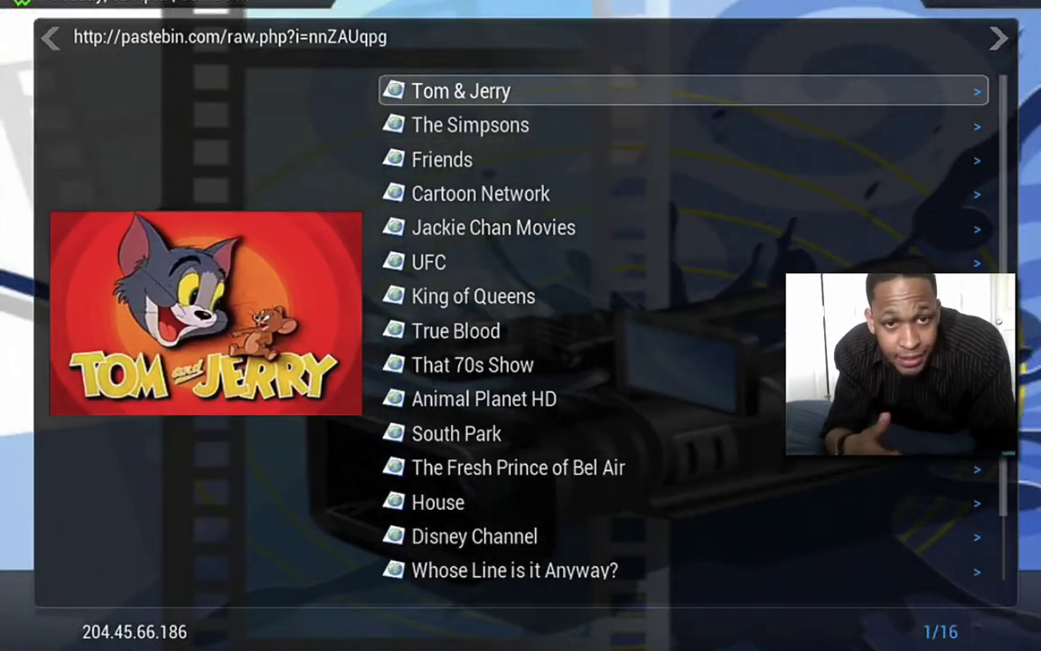
pyautogui.press('Down')
pyautogui.press('Down')
pyautogui.press('Down')
pyautogui.press('Down')
pyautogui.press('Down')
pyautogui.press('Down')
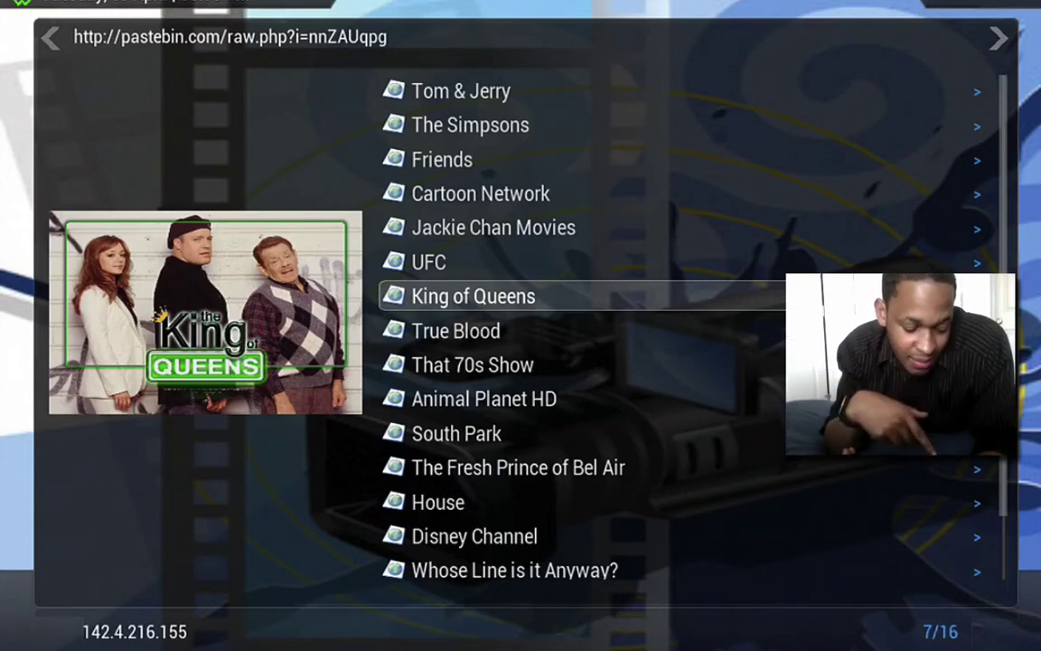
pyautogui.click(518, 467)
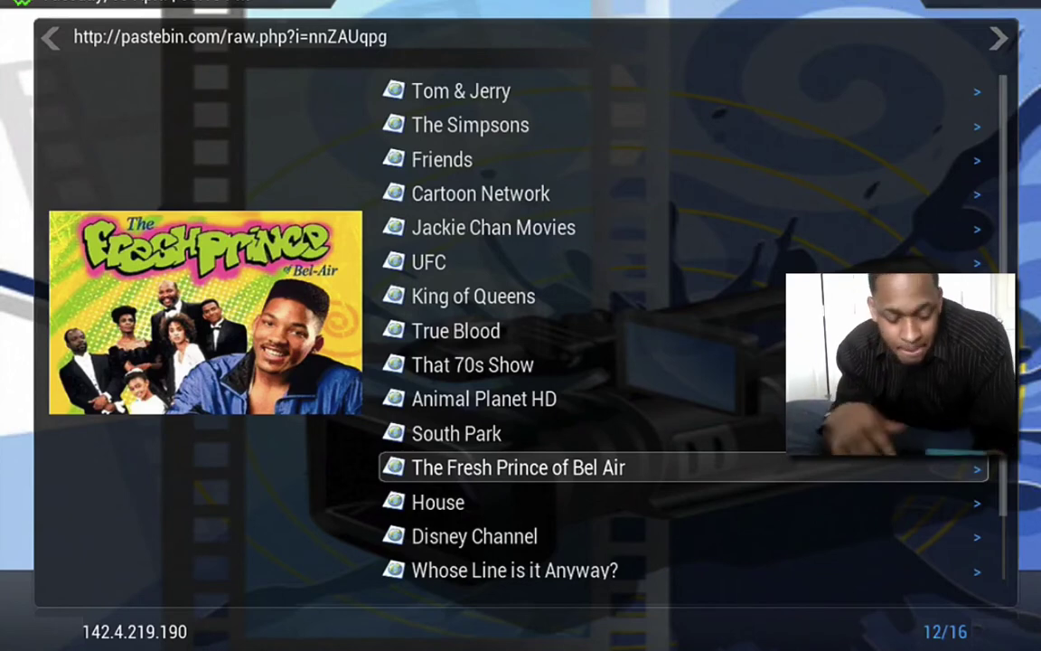
# Look back up through the TV show streams listed above The Fresh Prince of Bel Air.
pyautogui.press('Up')
pyautogui.press('Down')
pyautogui.press('Up')
pyautogui.press('Up')
pyautogui.press('Up')
pyautogui.press('Up')
pyautogui.press('Up')
pyautogui.press('Up')
pyautogui.press('Up')
pyautogui.press('Up')
pyautogui.press('Up')
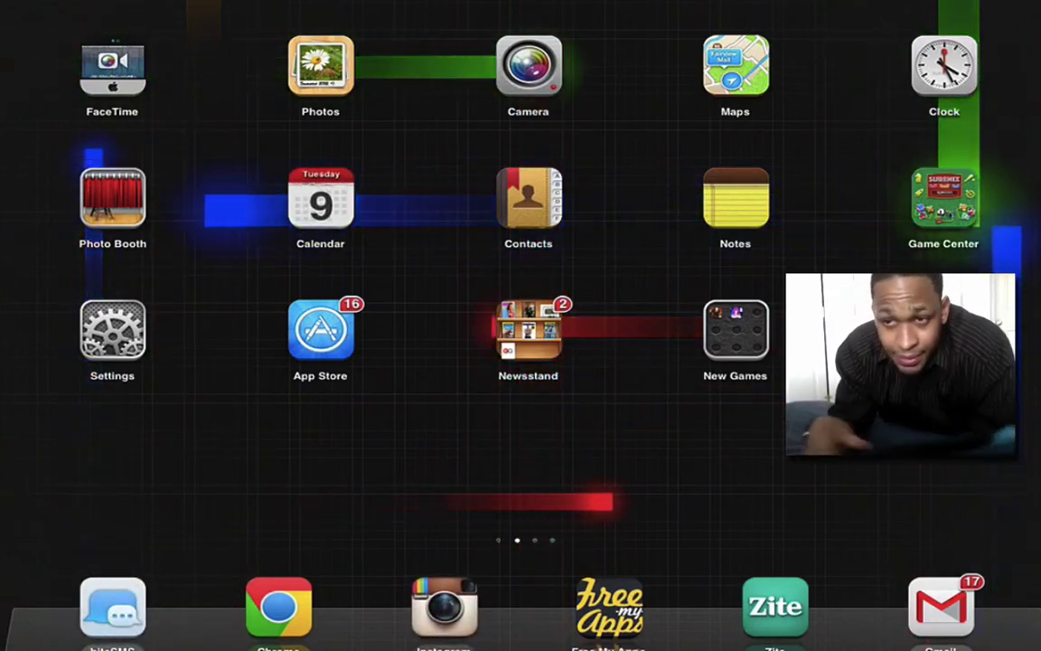
# Switch to the file manager and open the /var/mobile/Documents/Downloads folder.
pyautogui.press('super')
pyautogui.press('super')
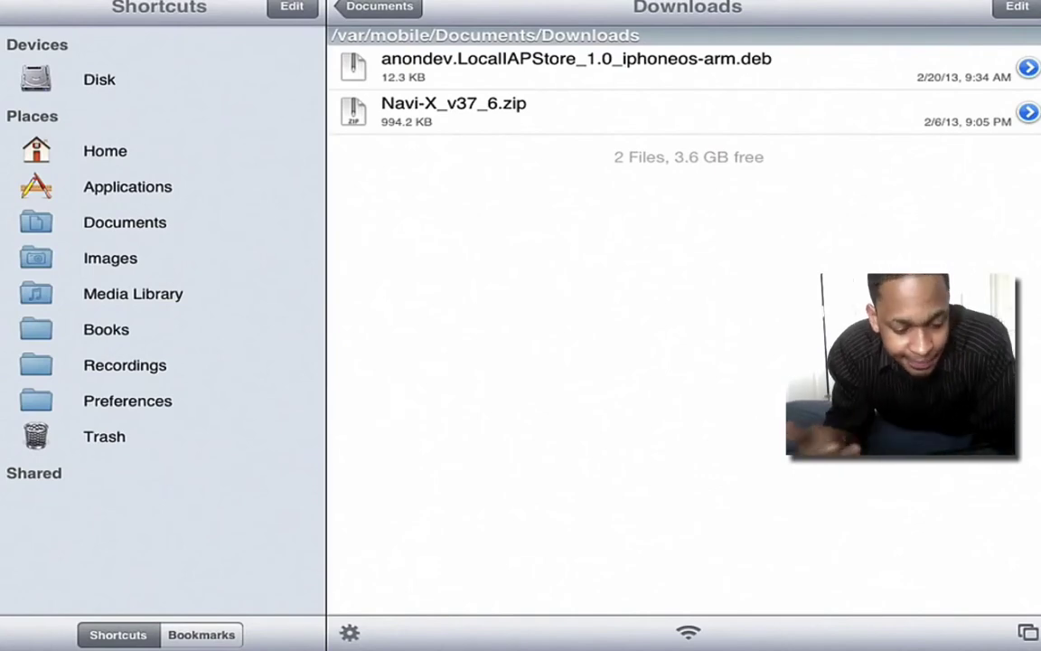
pyautogui.click(105, 151)
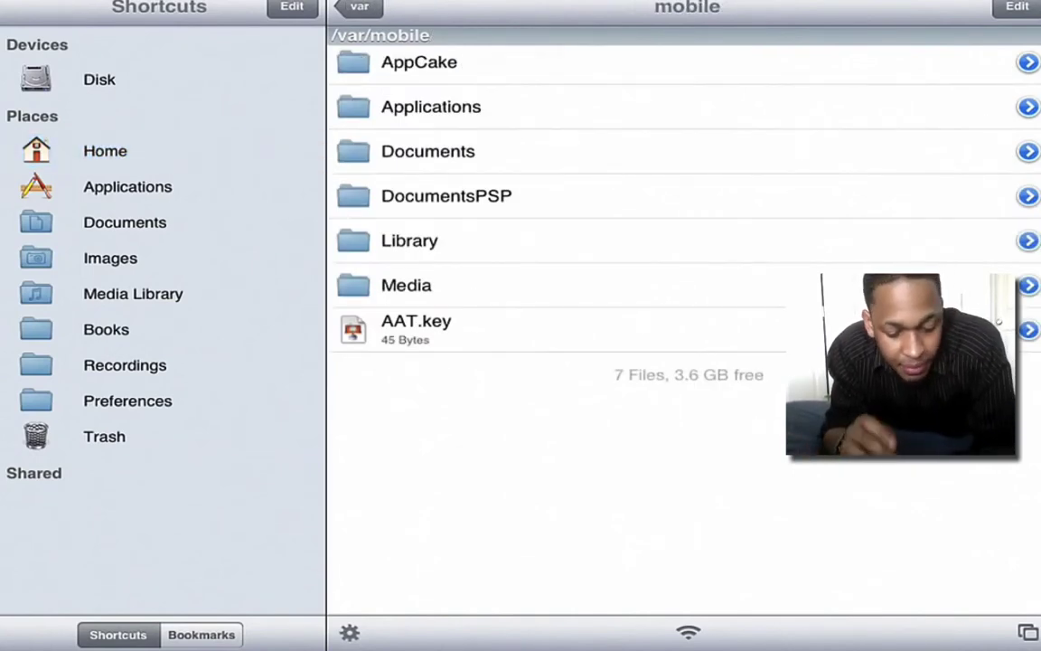
pyautogui.click(427, 151)
pyautogui.click(427, 246)
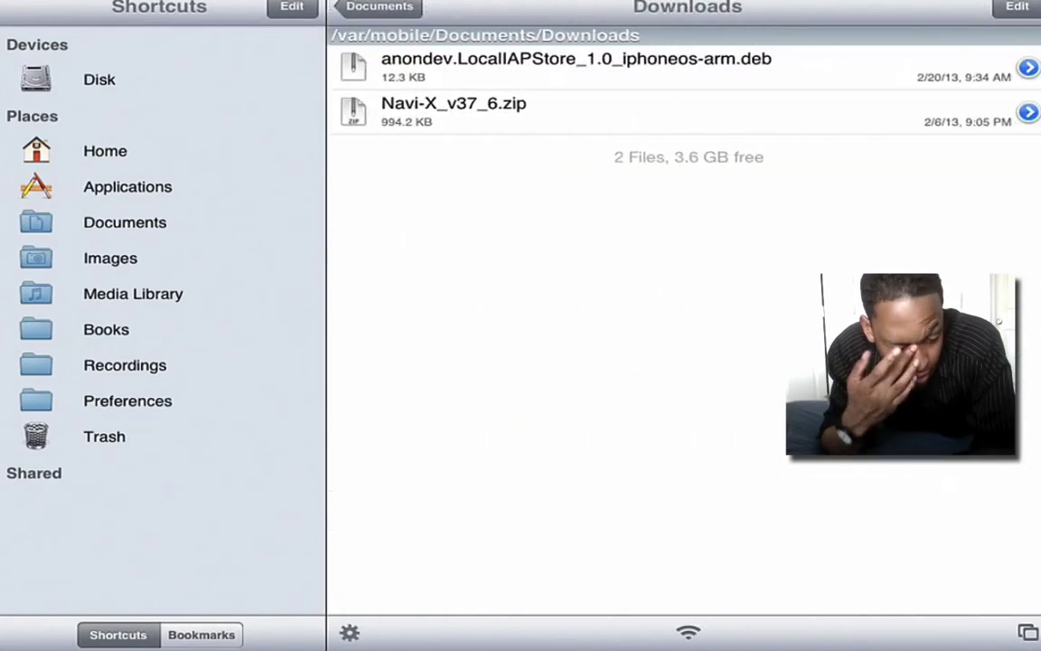
# Copy Navi-X_v37_6.zip with Copy/Link, finish editing the Downloads folder and return to the device home screen.
pyautogui.click(1017, 6)
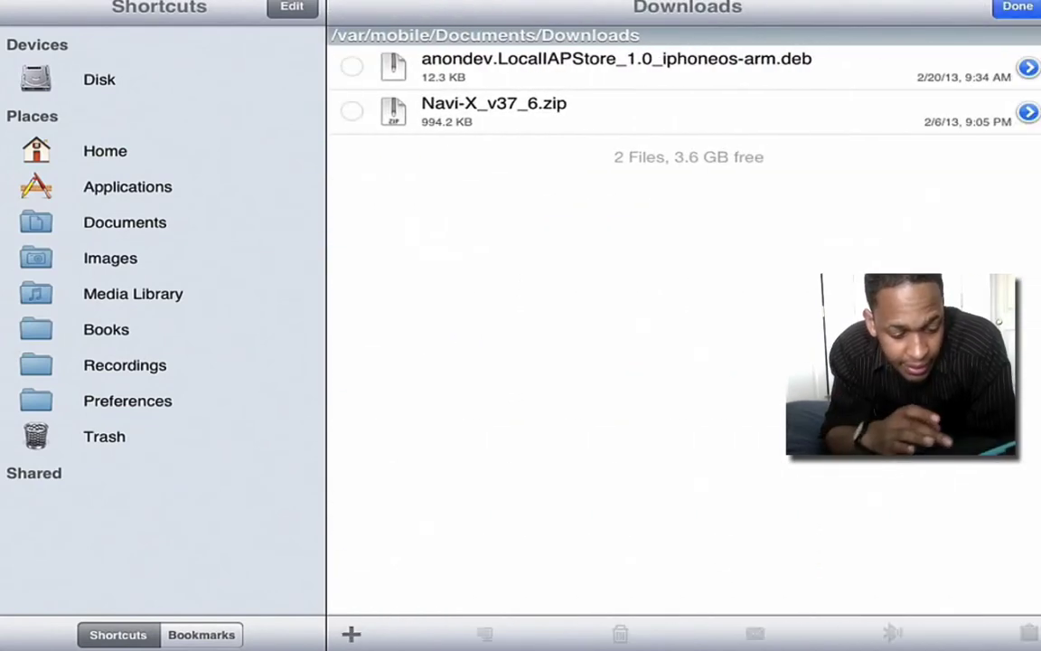
pyautogui.click(352, 111)
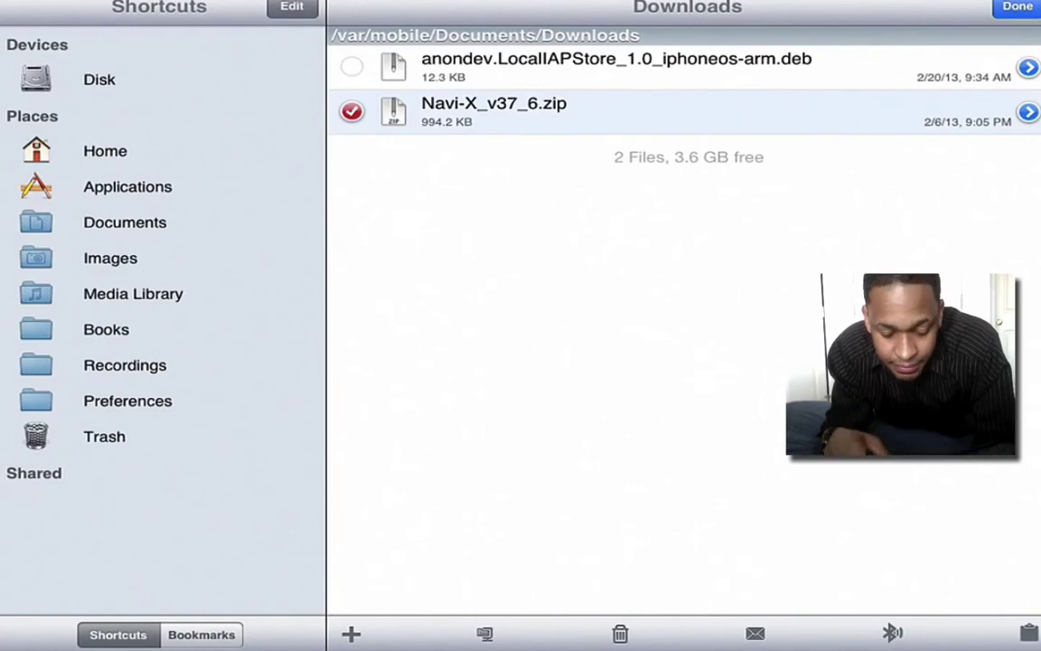
pyautogui.click(1029, 632)
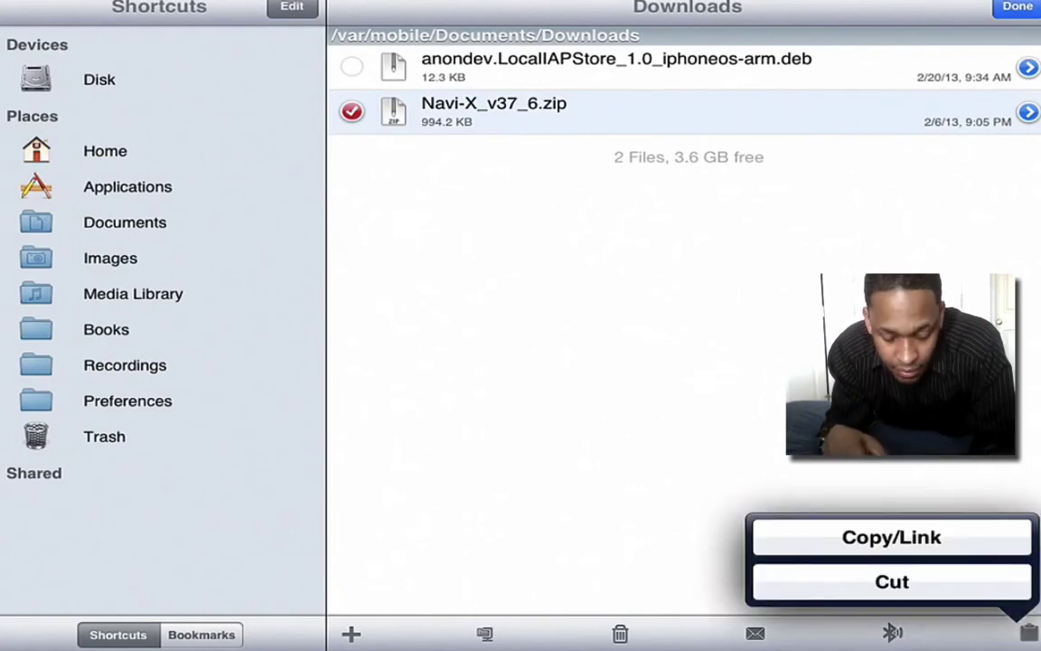
pyautogui.click(891, 537)
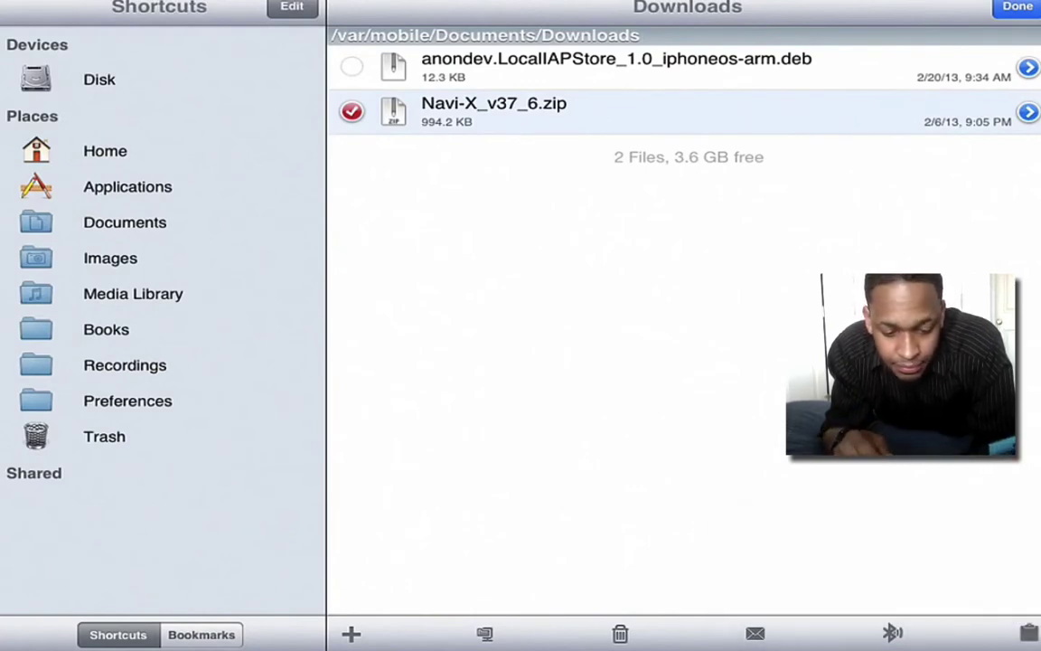
pyautogui.click(1017, 6)
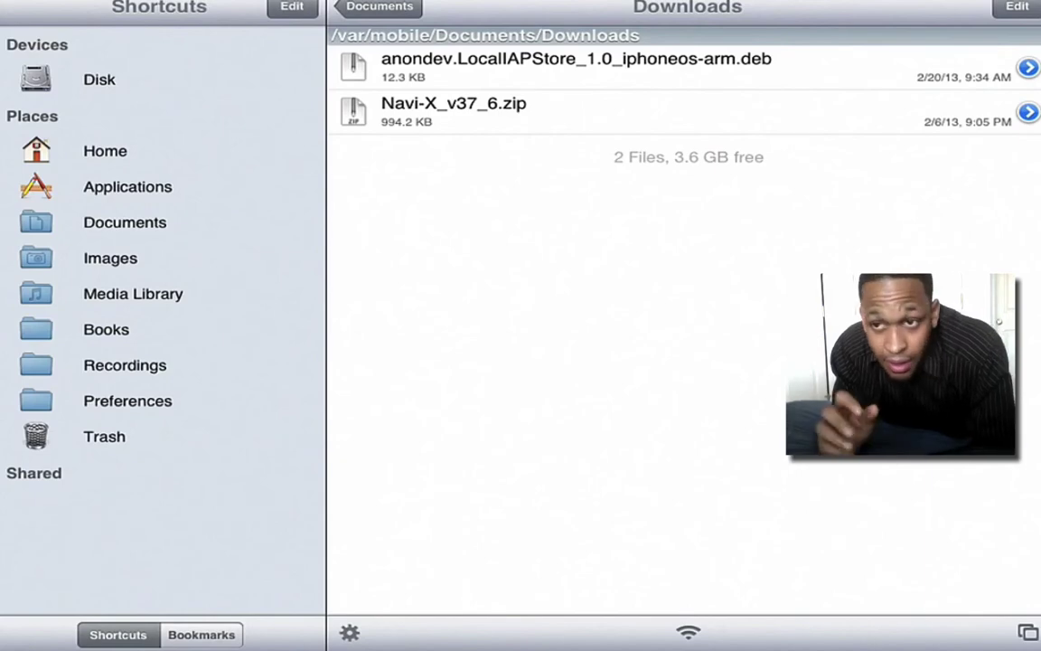
pyautogui.press('super')
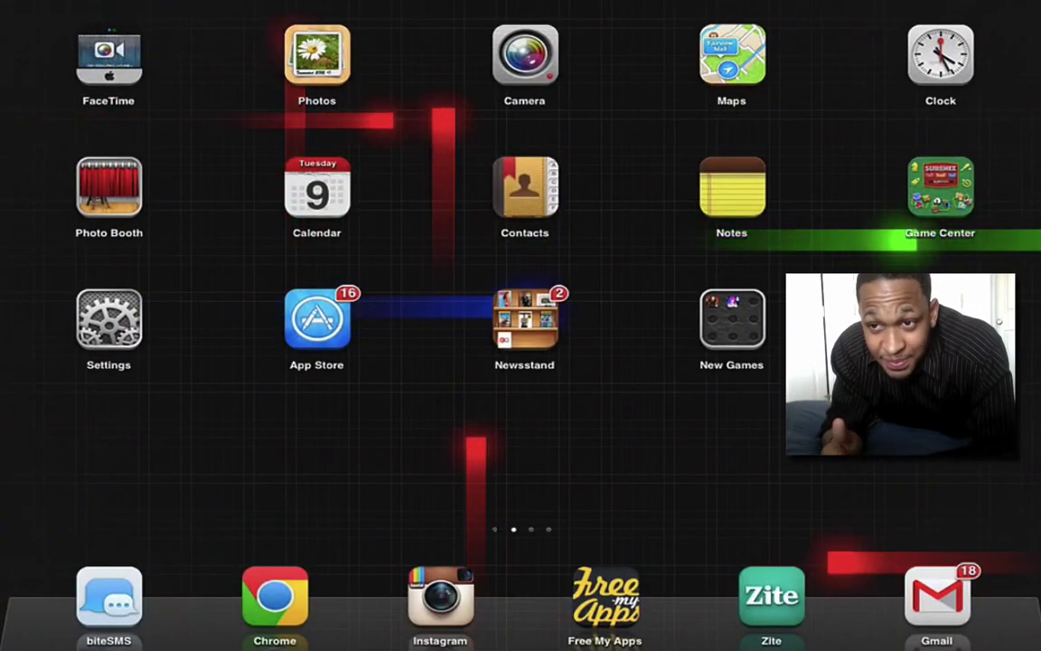
# Switch to XBMC from the device's recently used apps.
pyautogui.press('super')
pyautogui.press('super')
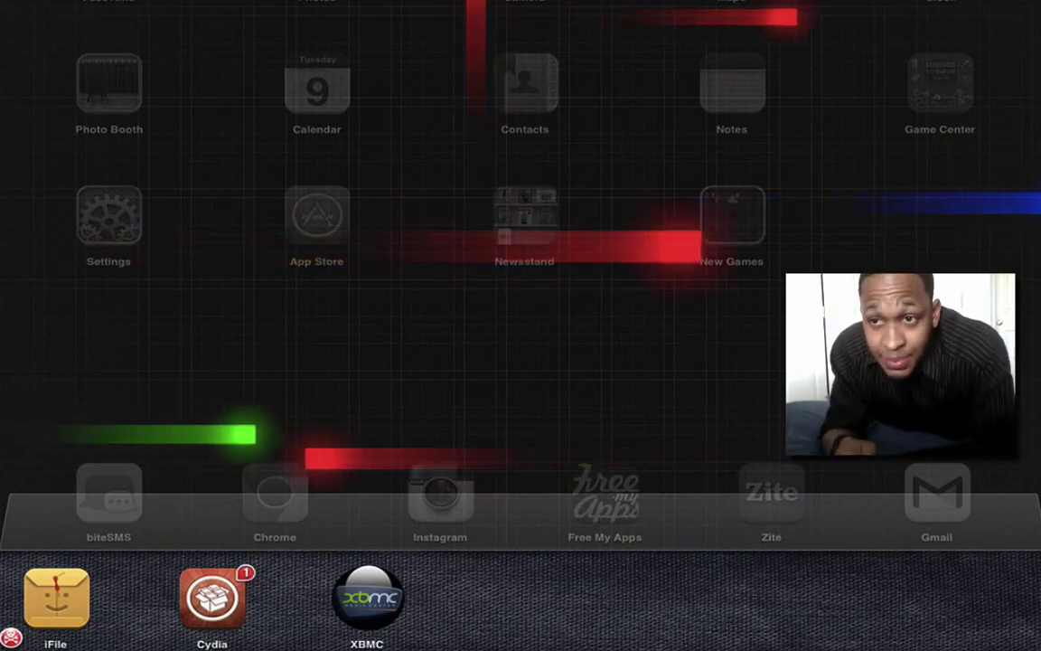
pyautogui.click(366, 597)
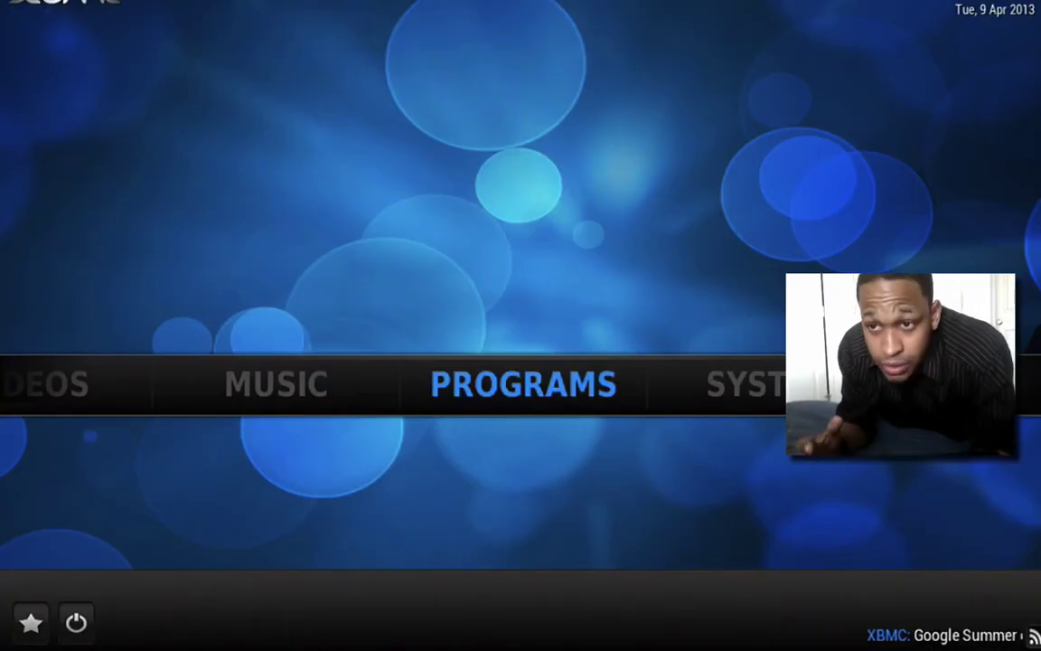
# Open the Add-ons section of the System settings and start Install from zip file.
pyautogui.click(745, 384)
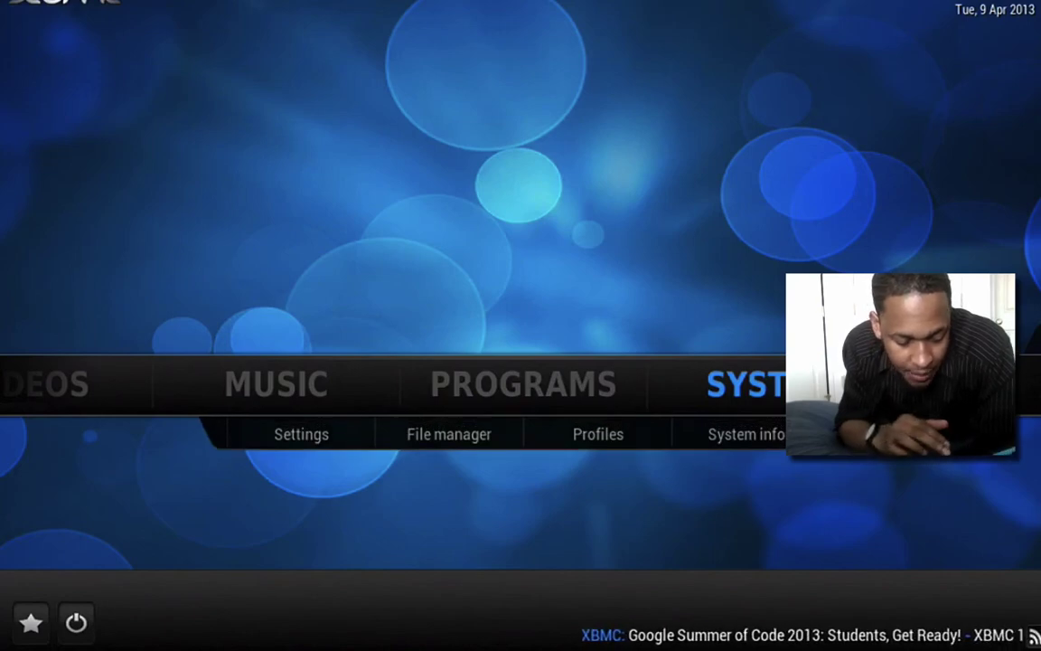
pyautogui.click(745, 384)
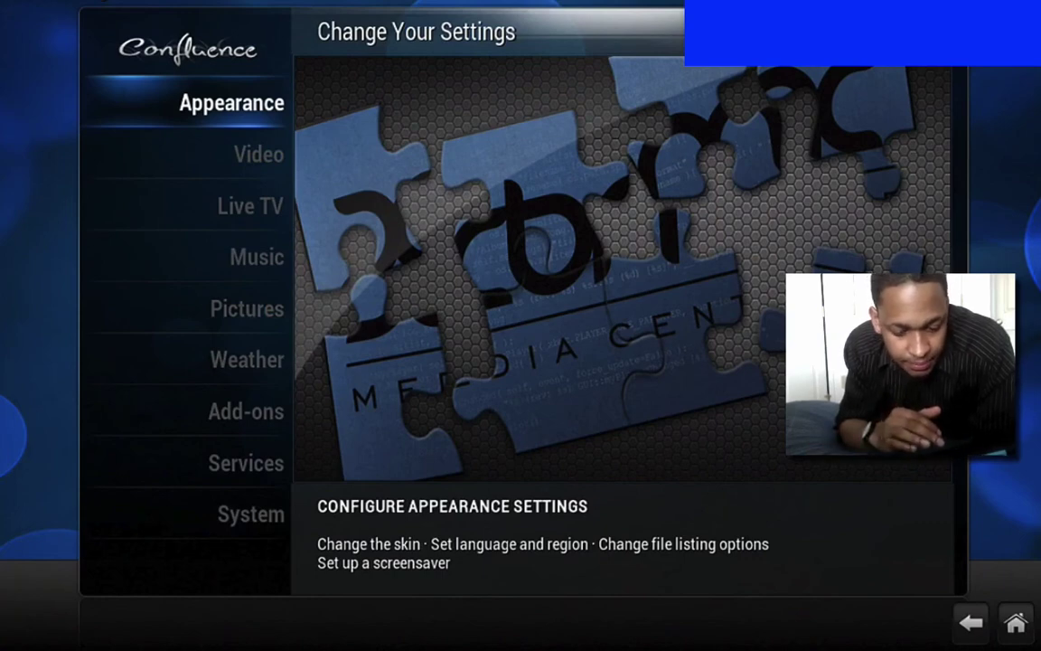
pyautogui.click(246, 412)
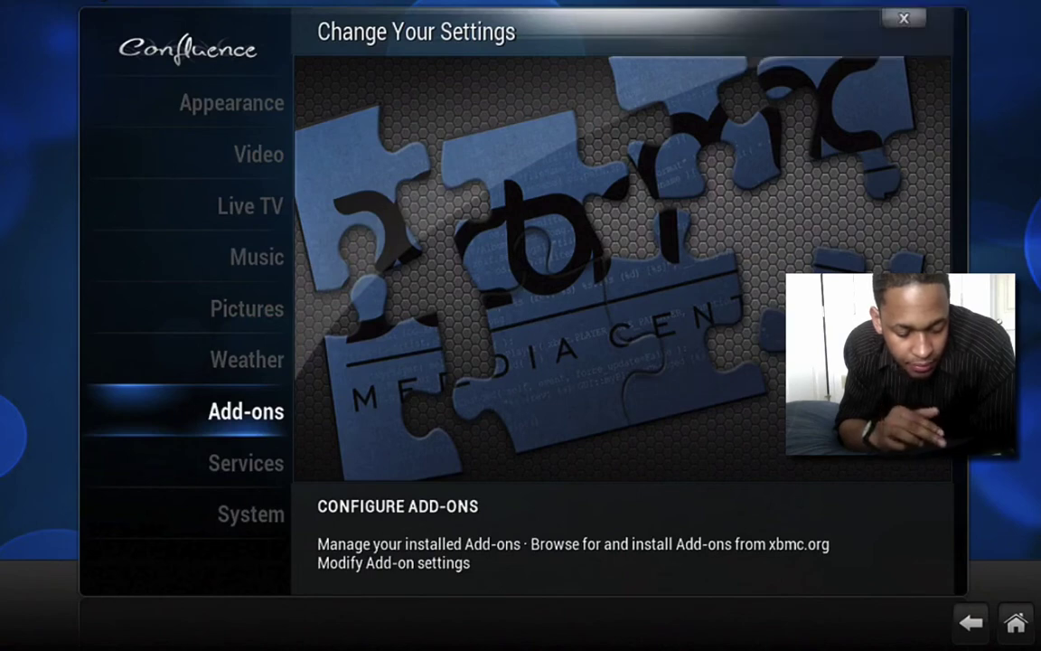
pyautogui.press('Return')
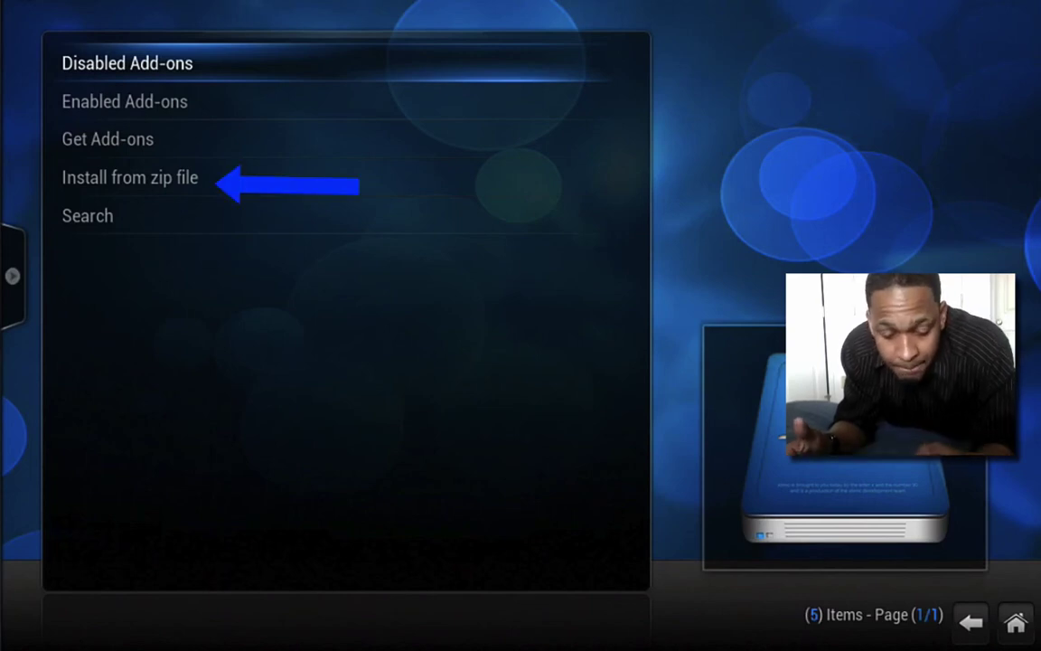
pyautogui.click(129, 177)
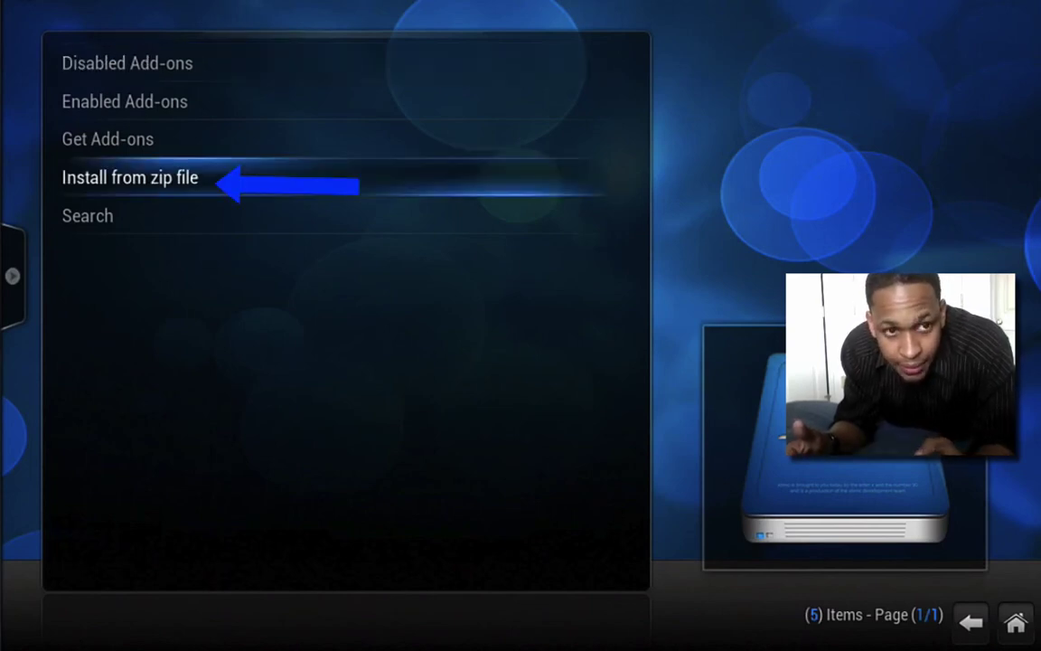
pyautogui.press('Return')
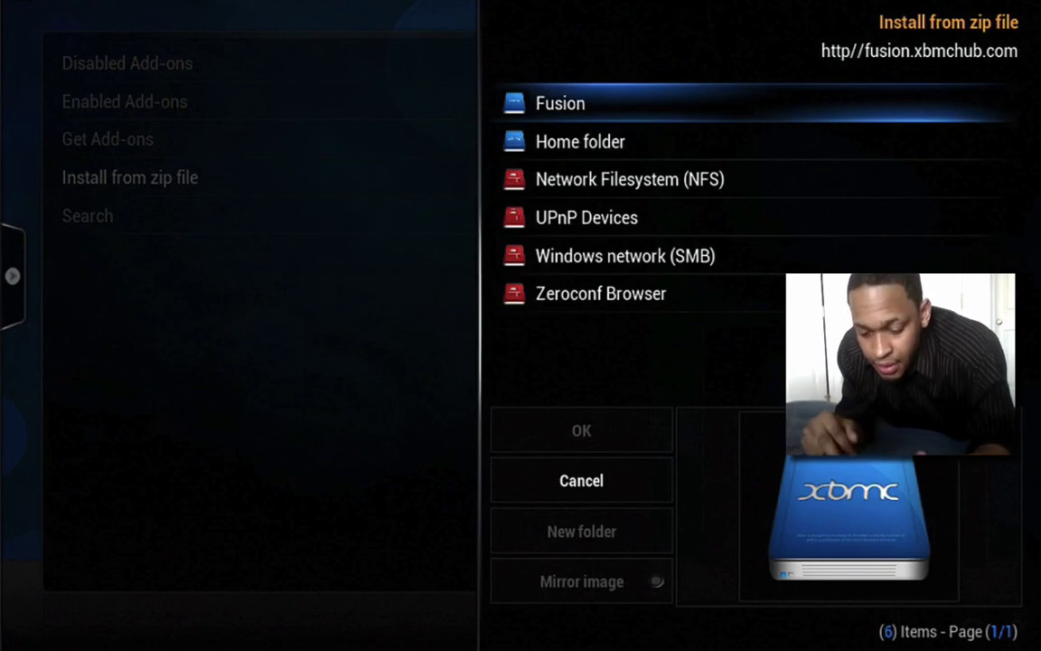
# Browse from the Home folder to Documents and choose Navi-X_v37_6.zip as the add-on to install.
pyautogui.press('Down')
pyautogui.press('Return')
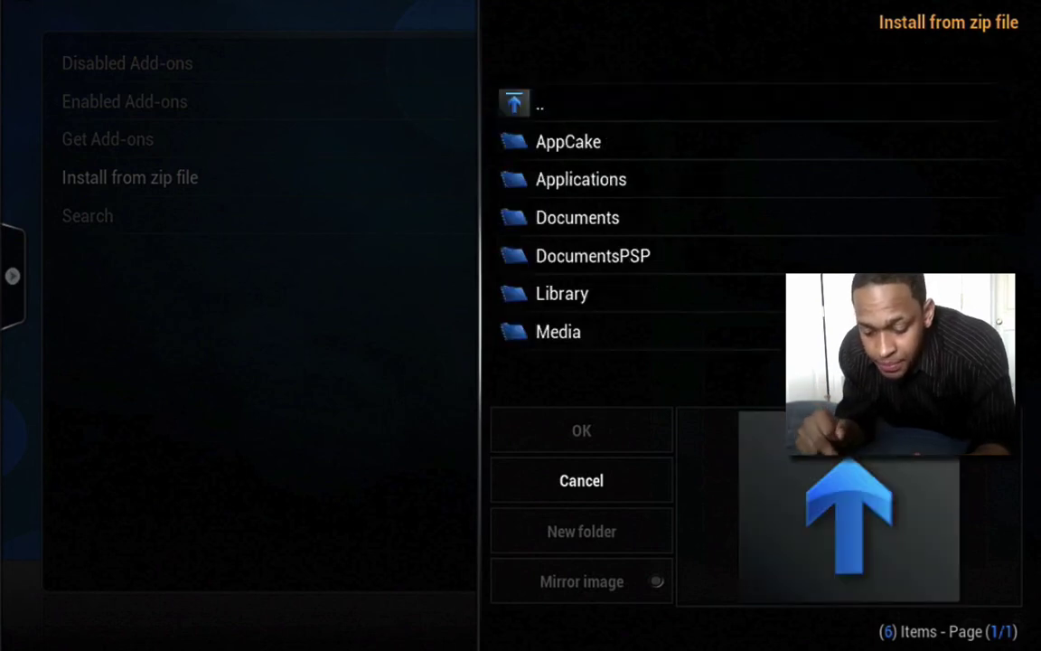
pyautogui.press('Down')
pyautogui.press('Return')
pyautogui.press('Return')
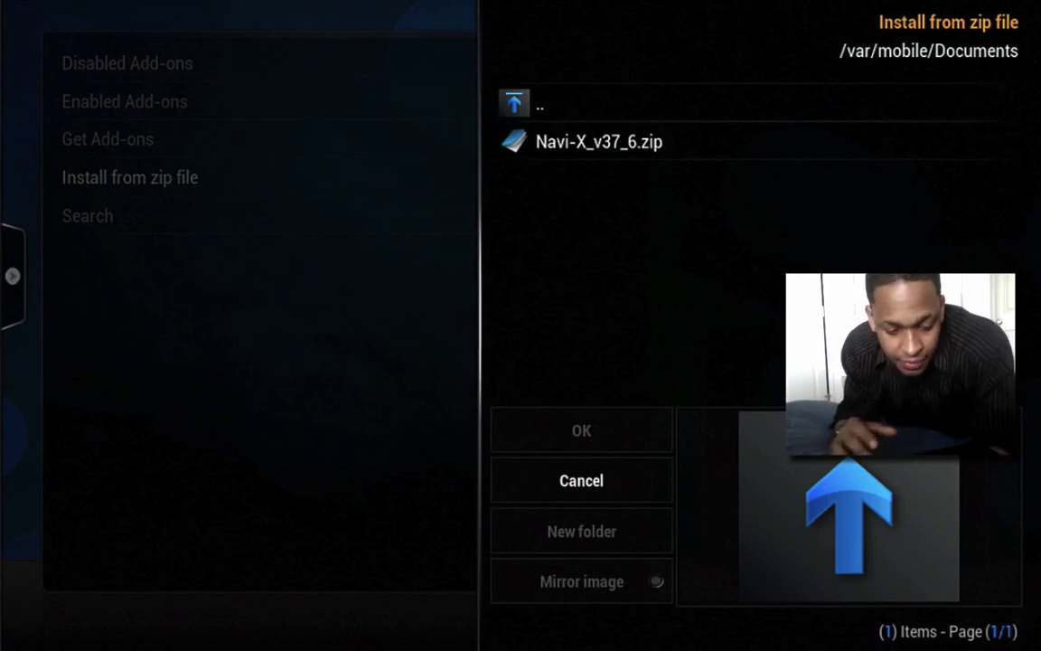
pyautogui.click(599, 142)
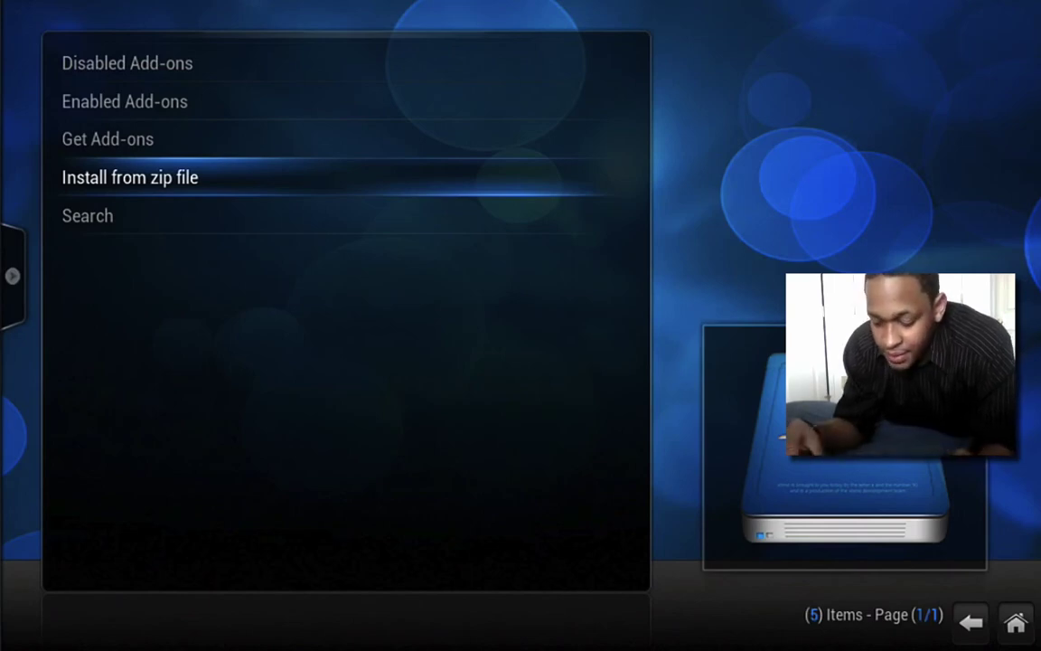
# Leave the add-on settings and launch Navi-X from Programs.
pyautogui.press('Escape')
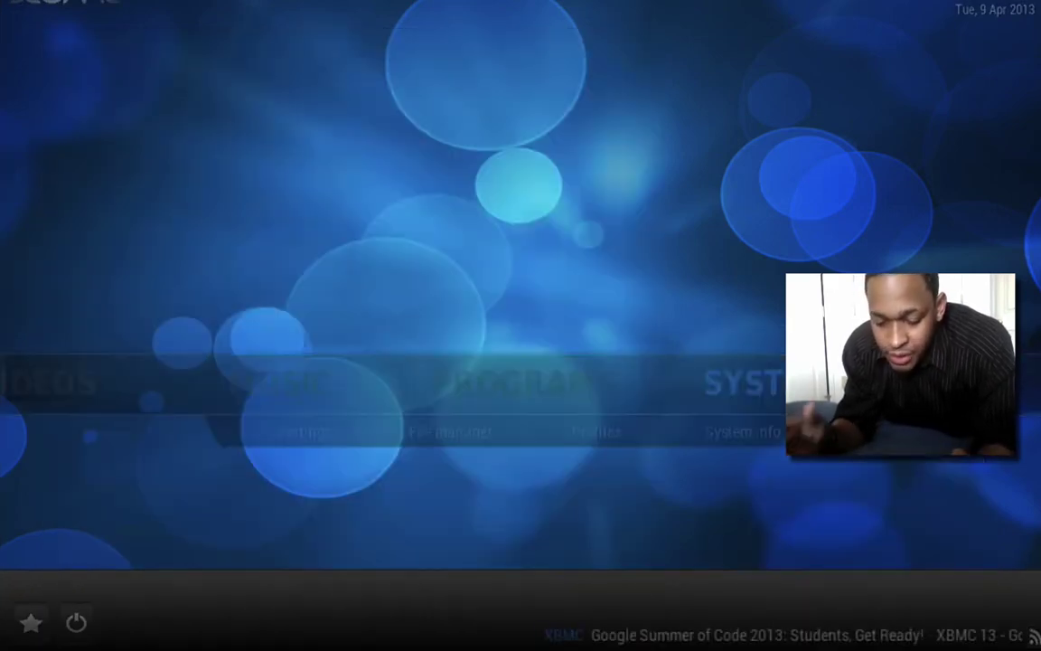
pyautogui.press('Left')
pyautogui.press('Return')
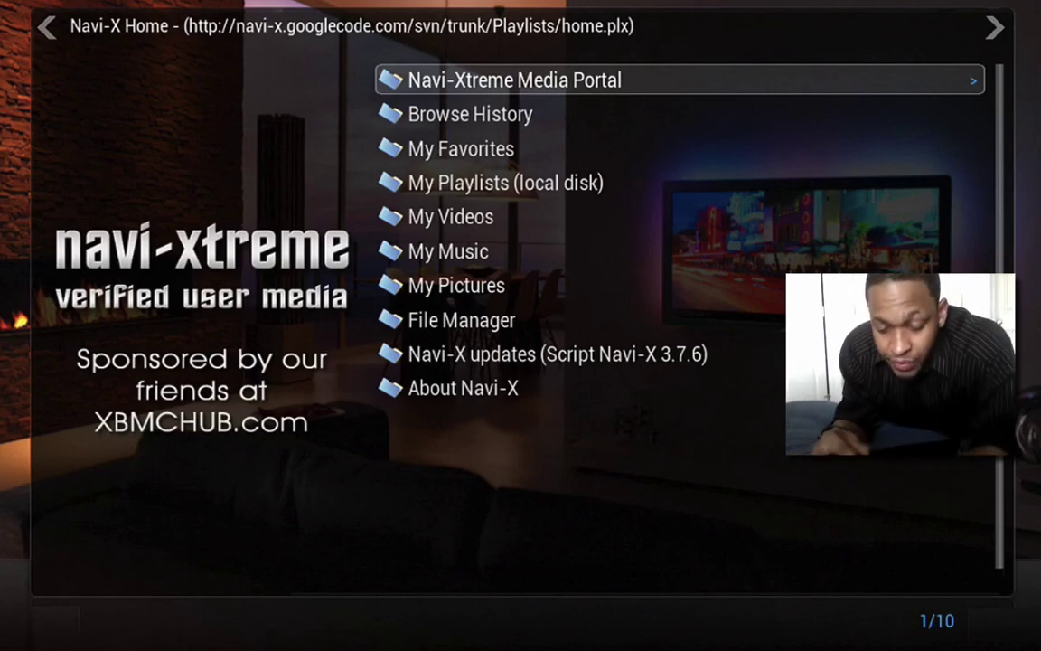
# Open the Navi-Xtreme Media Portal and load an entry from its nxportal home list.
pyautogui.press('Return')
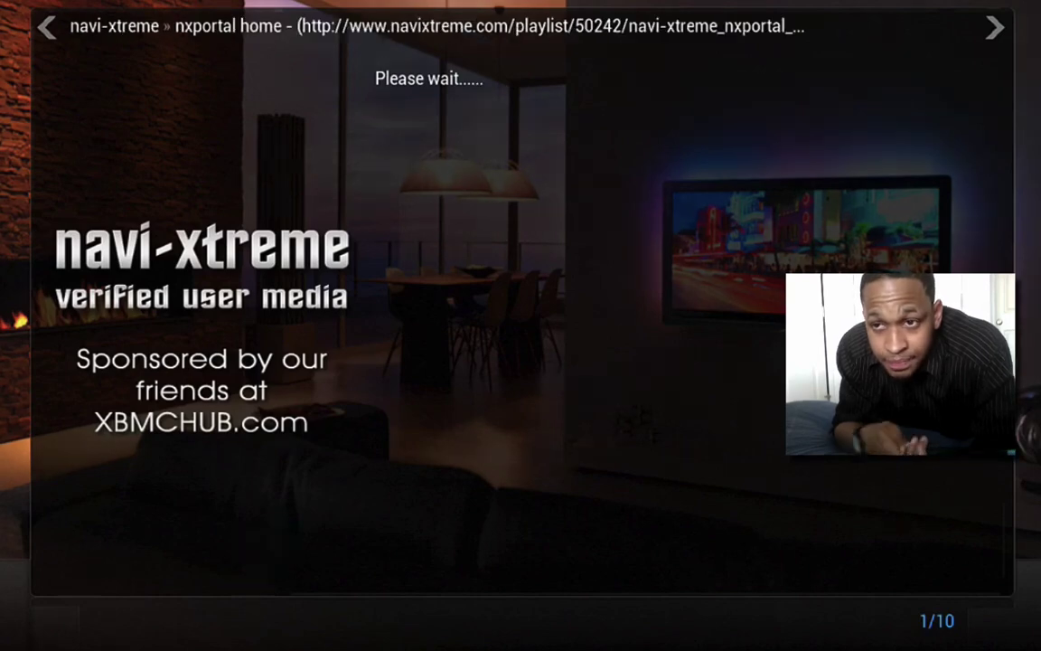
pyautogui.press('Down')
pyautogui.press('Return')
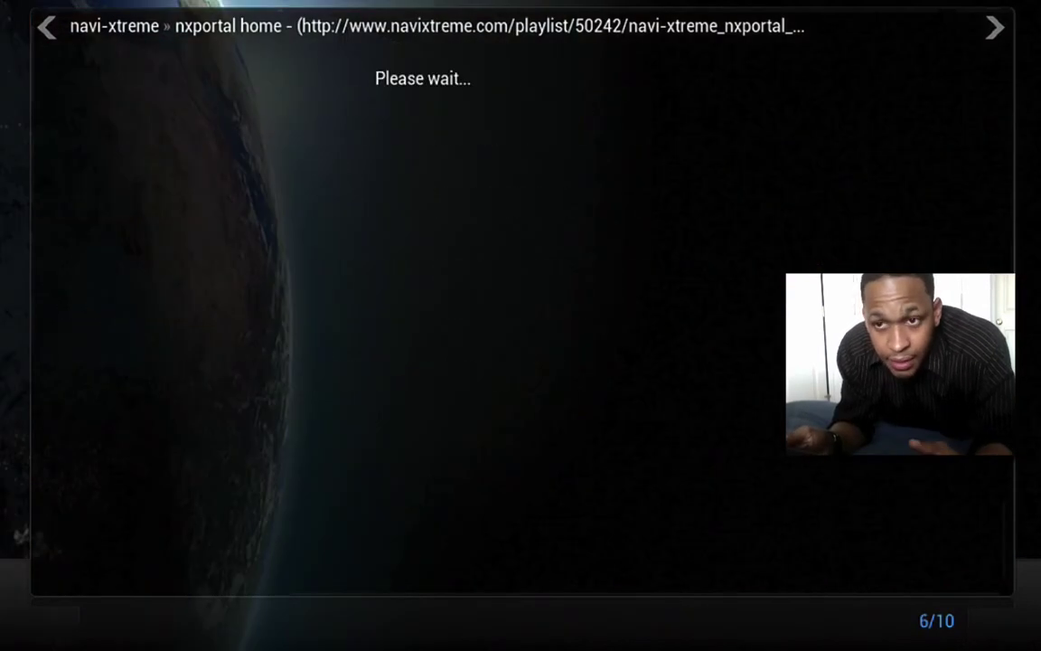